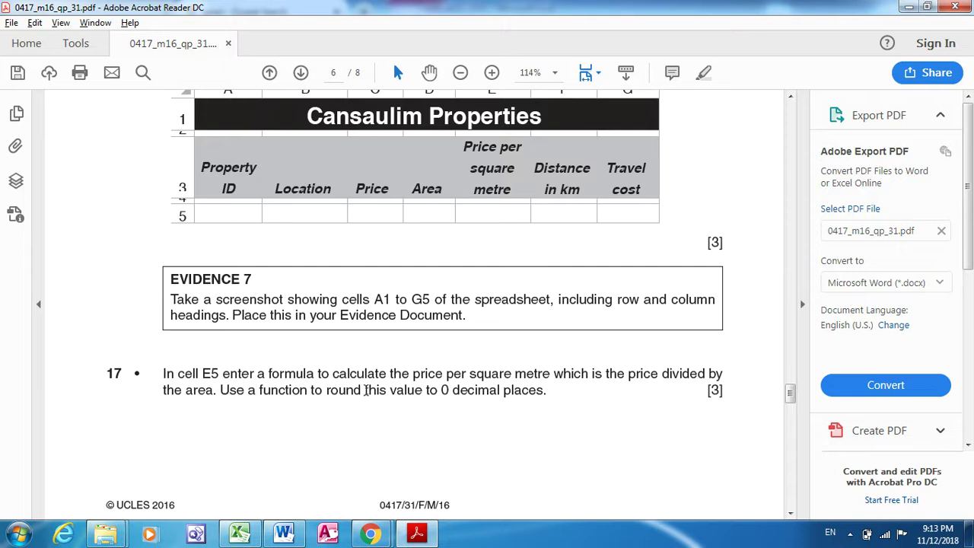
Step: Switch to the Excel workbook and enter the price per square metre formula =C5/D5 in cell E5
{"action": "left_click", "coordinate": [240, 535]}
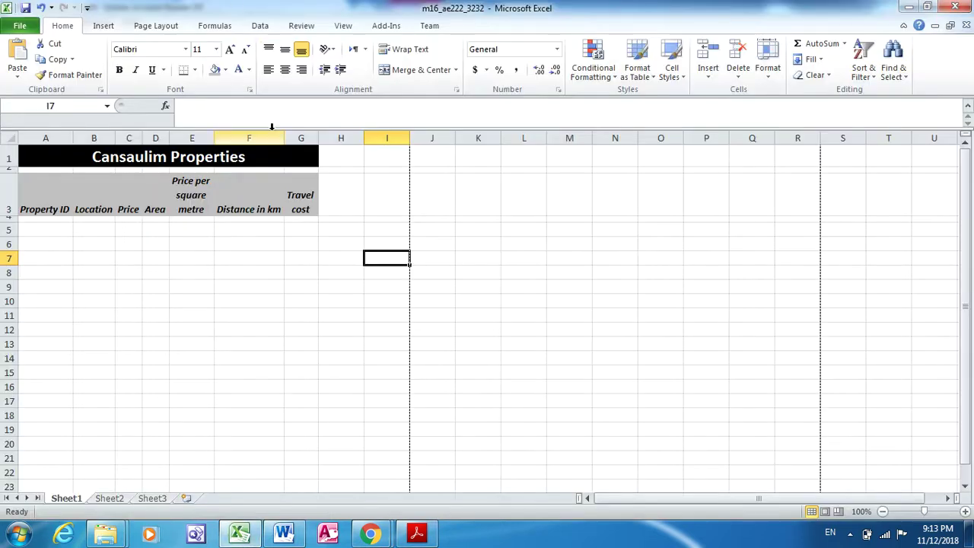
{"action": "key", "text": "alt+Tab"}
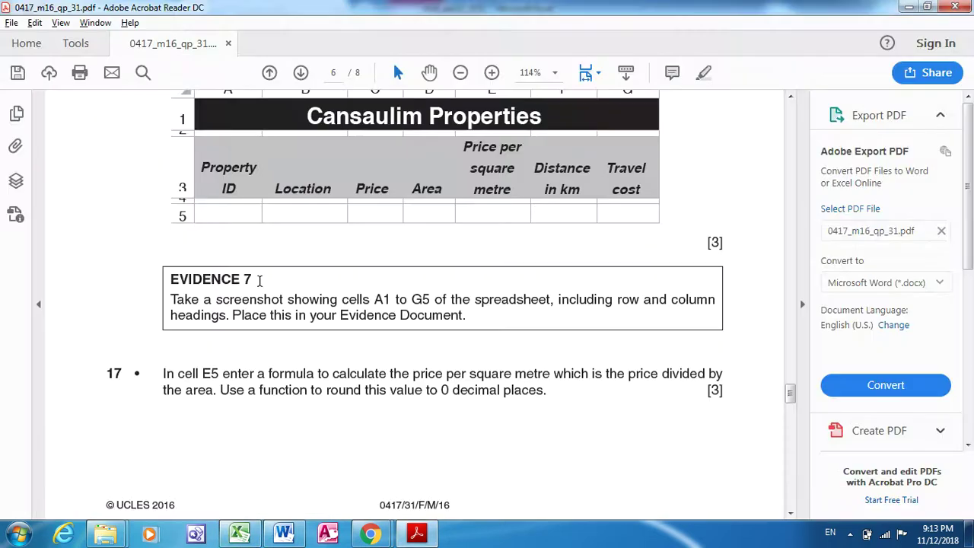
{"action": "key", "text": "alt+Tab"}
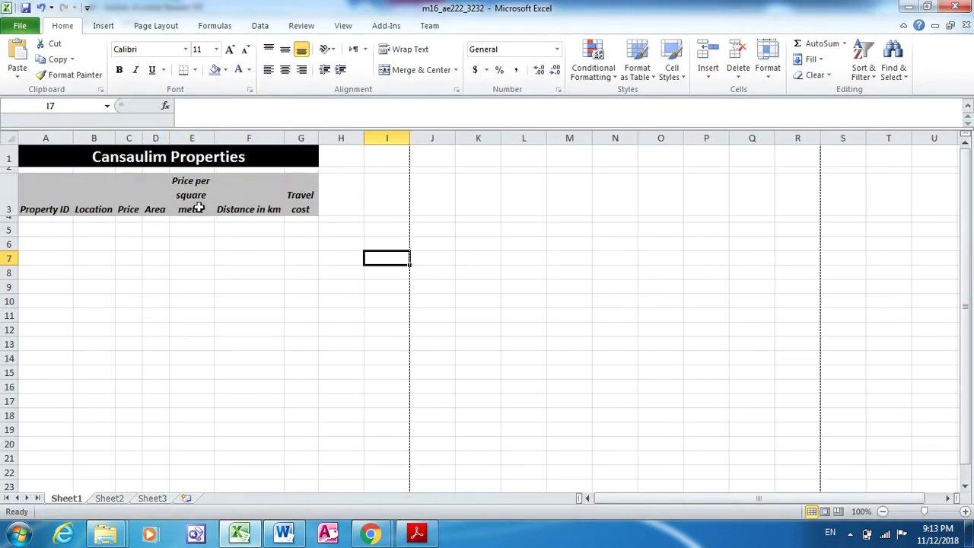
{"action": "left_click", "coordinate": [191, 232]}
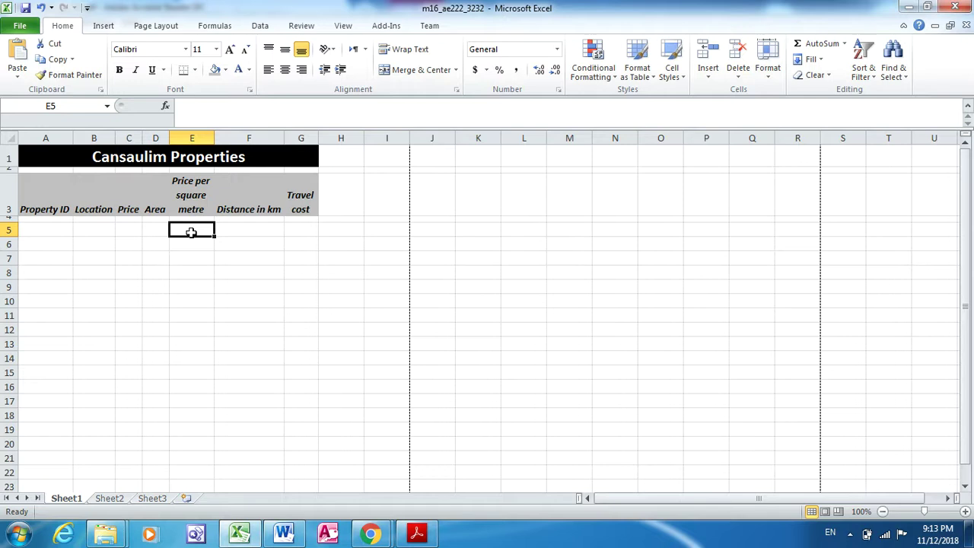
{"action": "type", "text": "="}
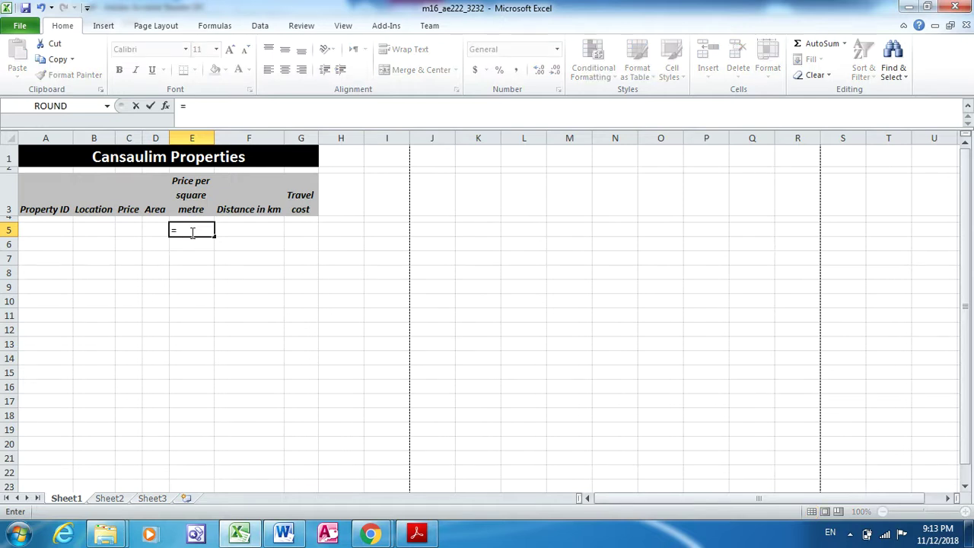
{"action": "left_click", "coordinate": [130, 231]}
{"action": "type", "text": "/"}
{"action": "left_click", "coordinate": [156, 229]}
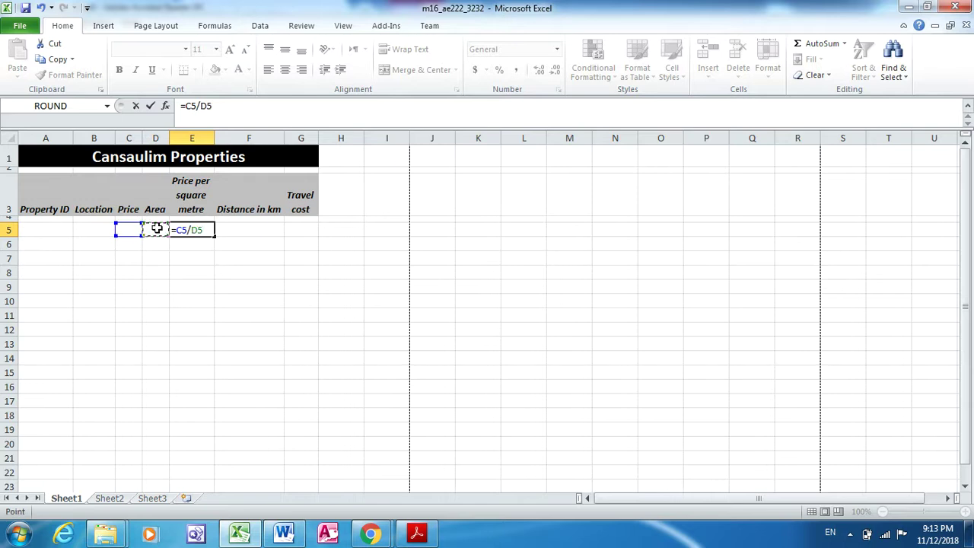
{"action": "key", "text": "Return"}
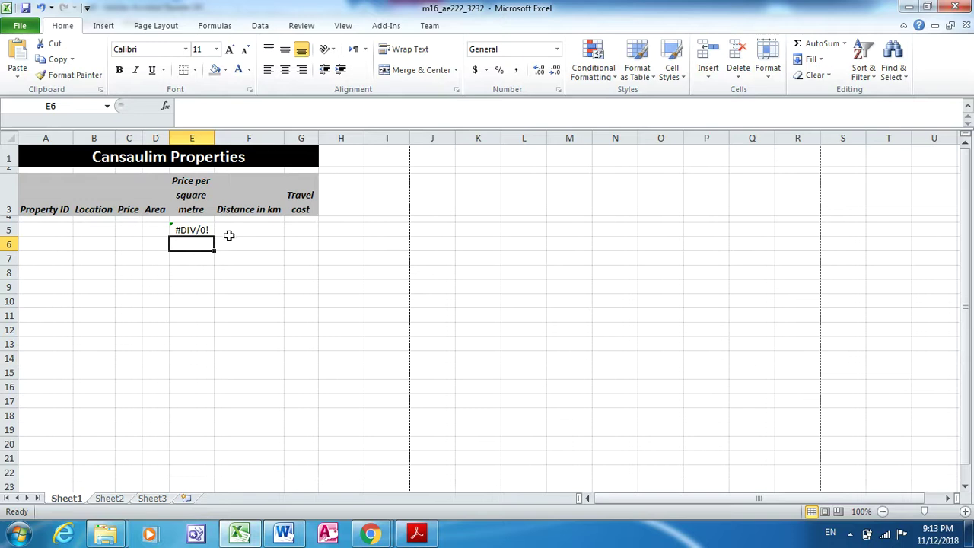
Step: Check the rounding instruction in the question paper and wrap E5's formula in ROUND with 0 decimal places: =ROUND(C5/D5,0)
{"action": "key", "text": "alt+Tab"}
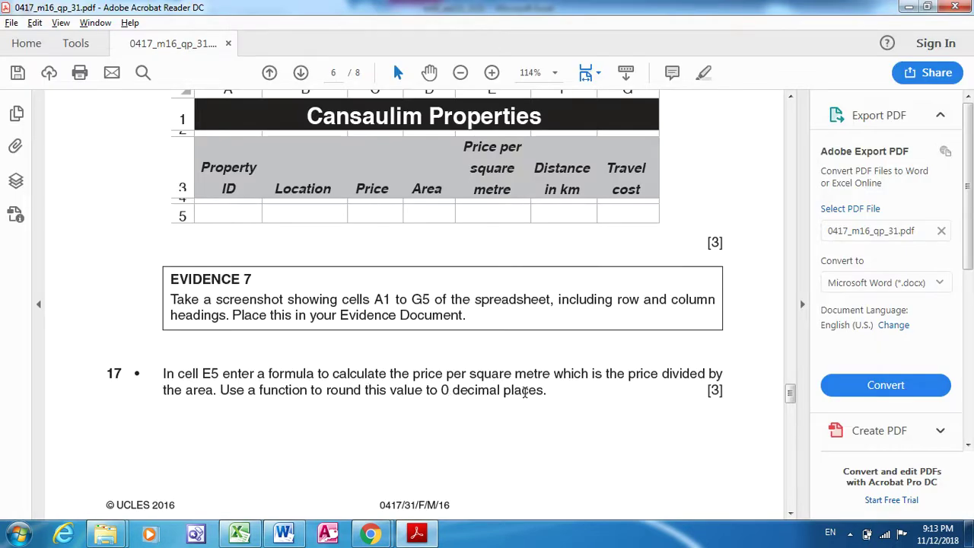
{"action": "key", "text": "alt+Tab"}
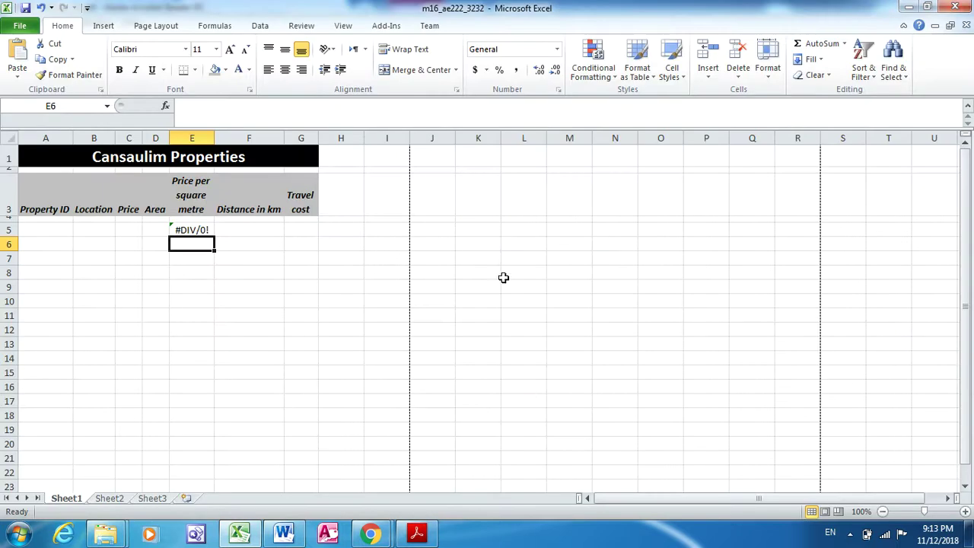
{"action": "left_click", "coordinate": [198, 231]}
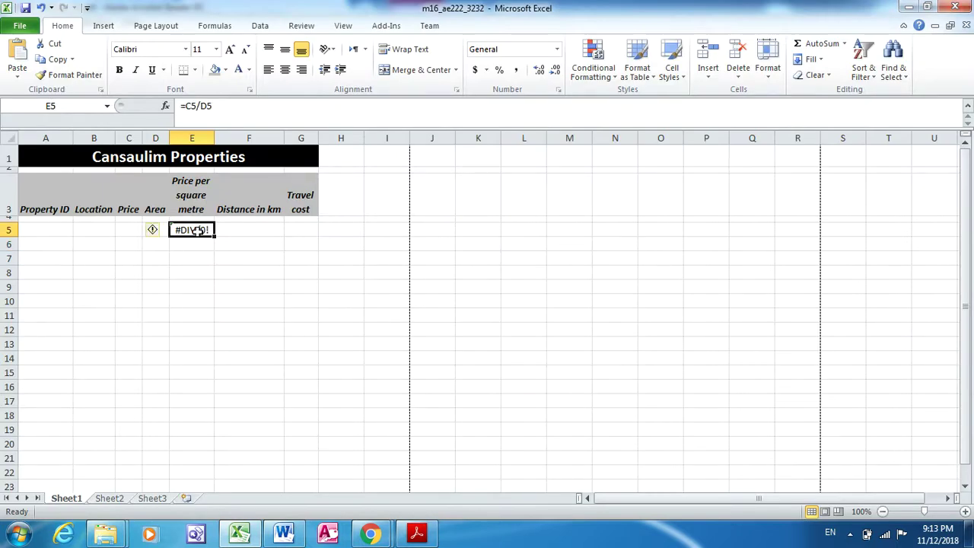
{"action": "left_click", "coordinate": [188, 108]}
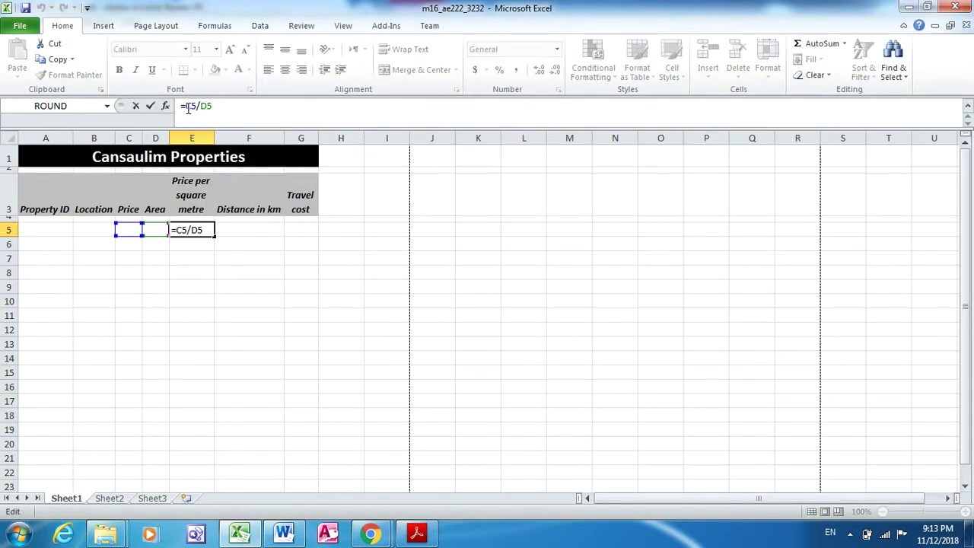
{"action": "type", "text": "Round"}
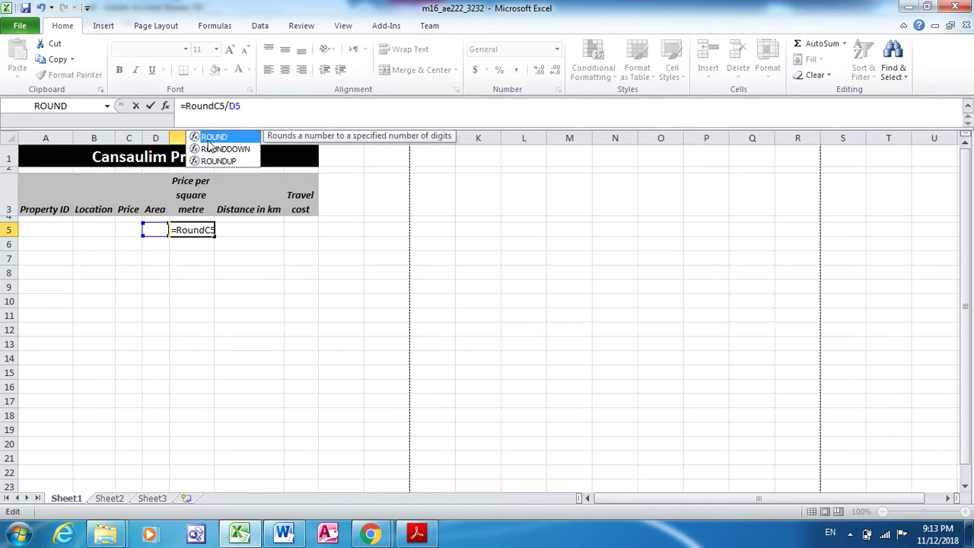
{"action": "double_click", "coordinate": [207, 137]}
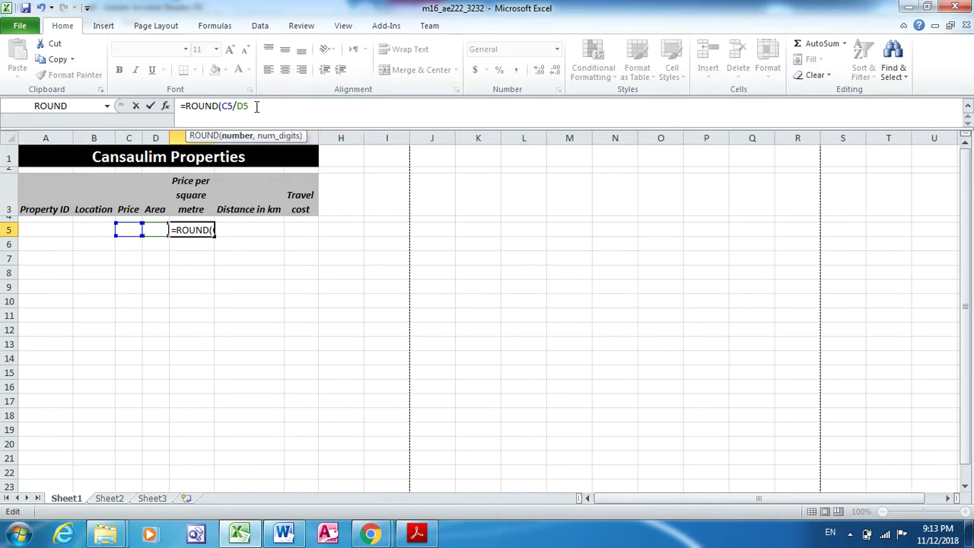
{"action": "type", "text": ","}
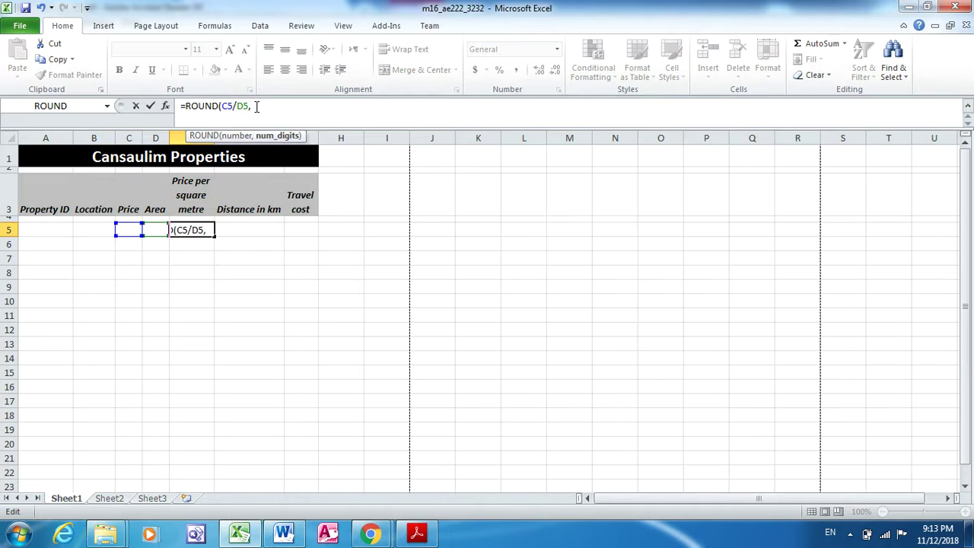
{"action": "type", "text": "0)"}
{"action": "key", "text": "Return"}
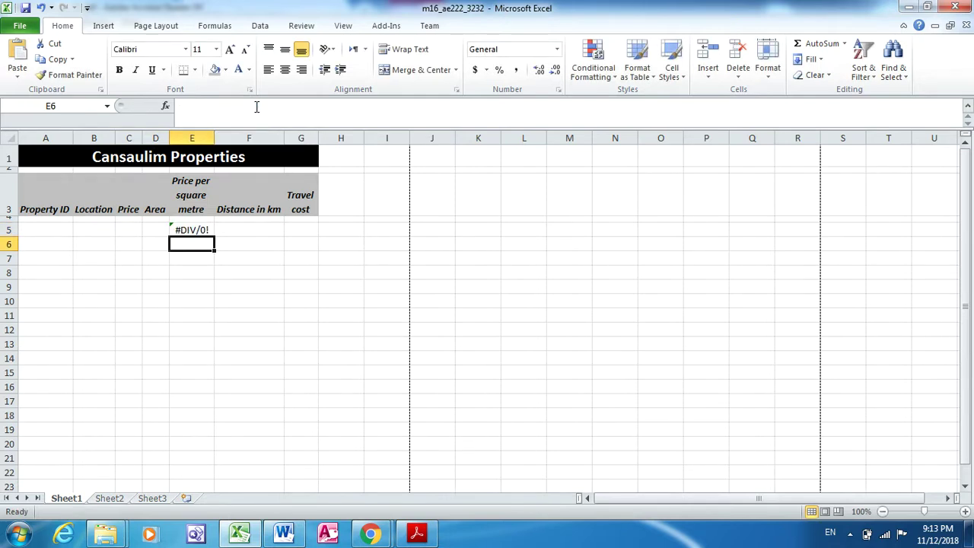
Step: Switch to the question paper in Acrobat Reader and highlight "10 rupees plus" and the two distance conditions in question 18
{"action": "key", "text": "alt+Tab"}
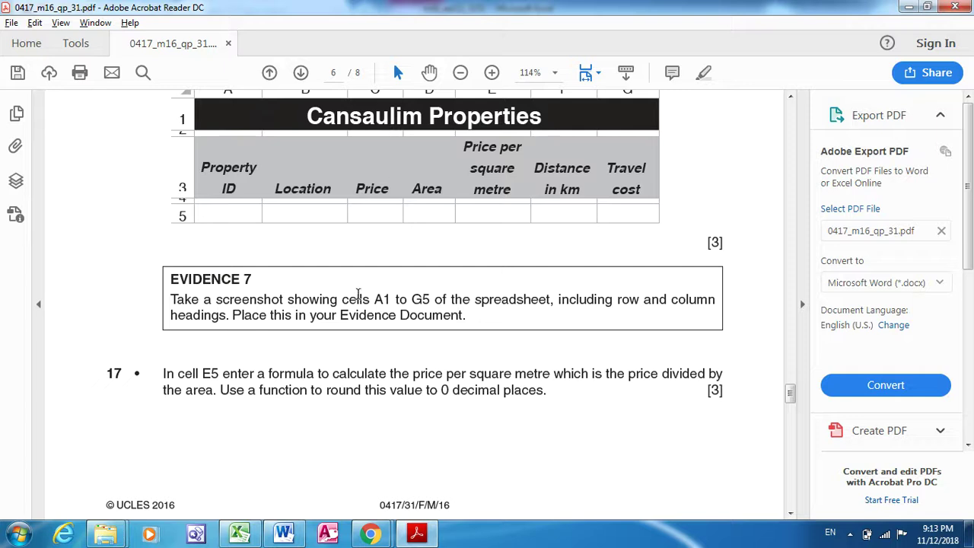
{"action": "scroll", "coordinate": [791, 513], "scroll_direction": "down", "scroll_amount": 5}
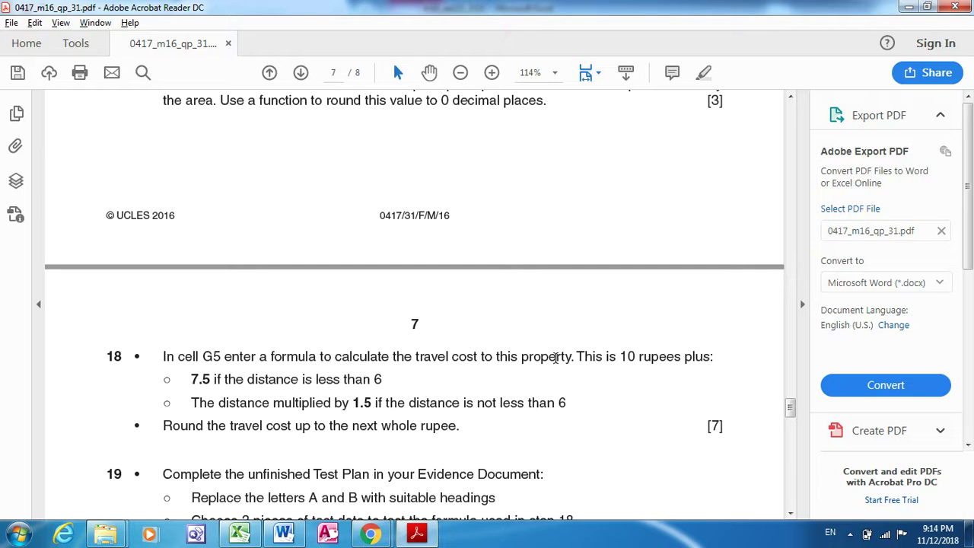
{"action": "left_click_drag", "start_coordinate": [615, 356], "coordinate": [709, 357]}
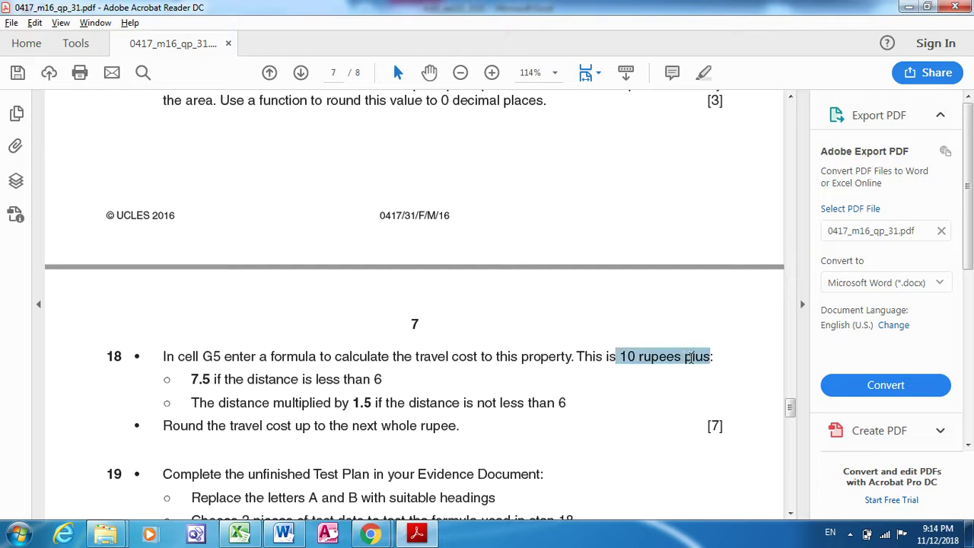
{"action": "left_click", "coordinate": [704, 72]}
{"action": "left_click_drag", "start_coordinate": [188, 379], "coordinate": [597, 409]}
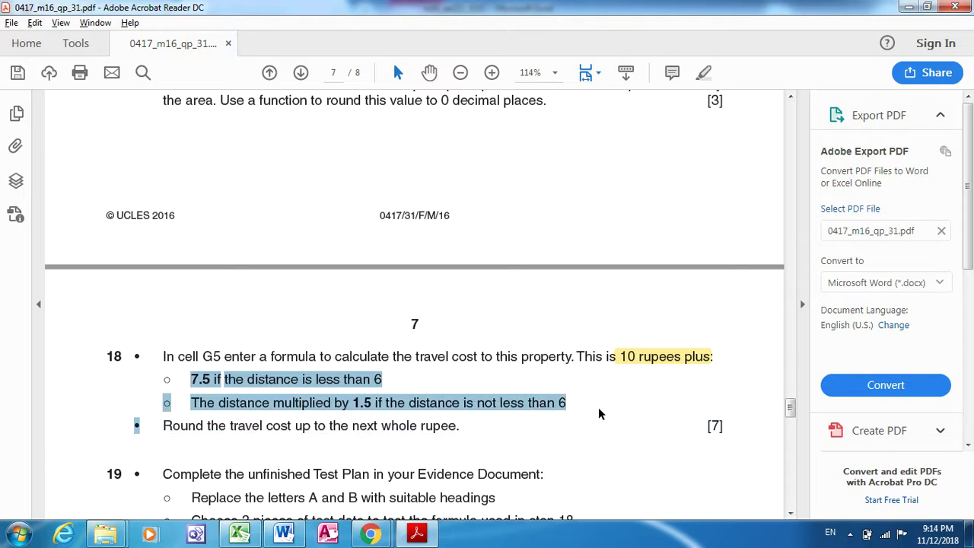
{"action": "left_click", "coordinate": [704, 72]}
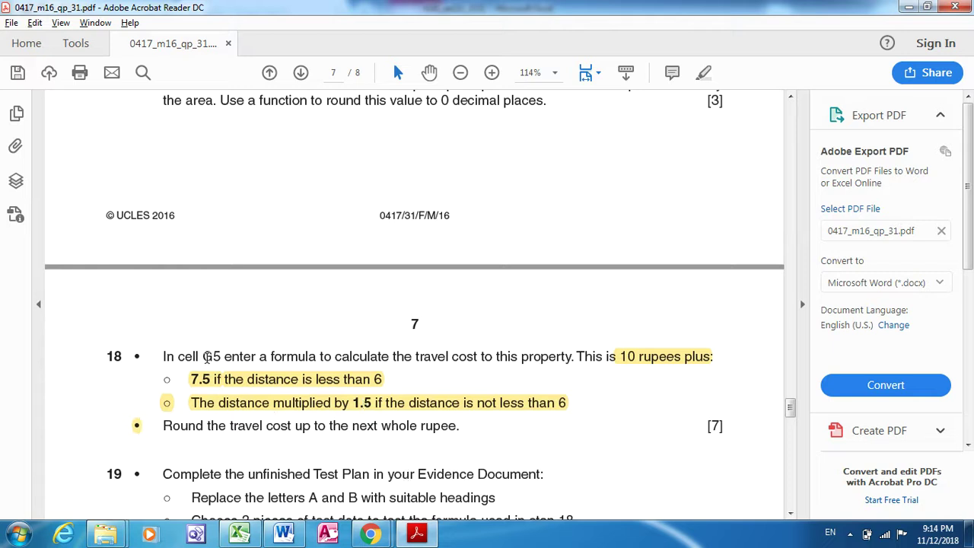
Step: Switch to the Excel workbook and enter the travel cost formula =10+IF(F5<6,7.5,F5*1.5) in cell G5
{"action": "left_click", "coordinate": [241, 535]}
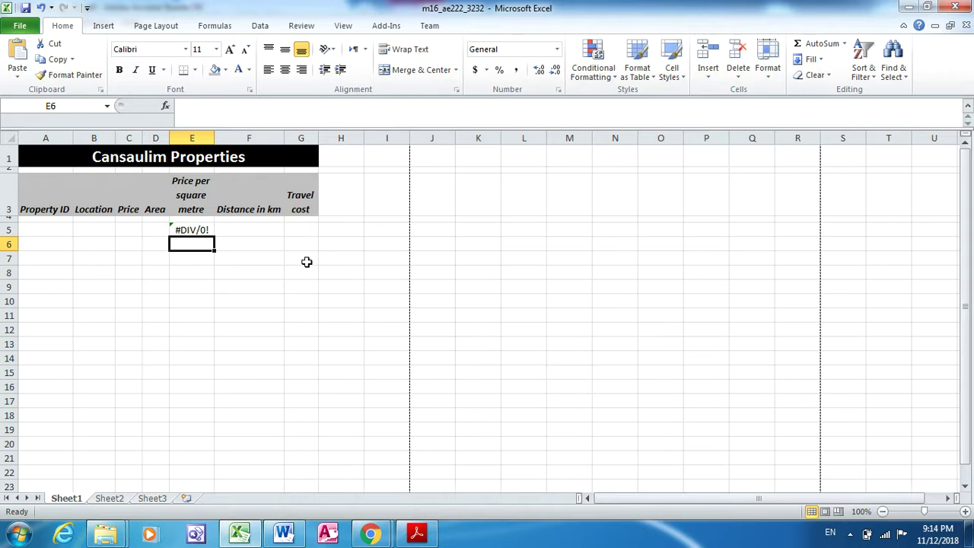
{"action": "left_click", "coordinate": [302, 231]}
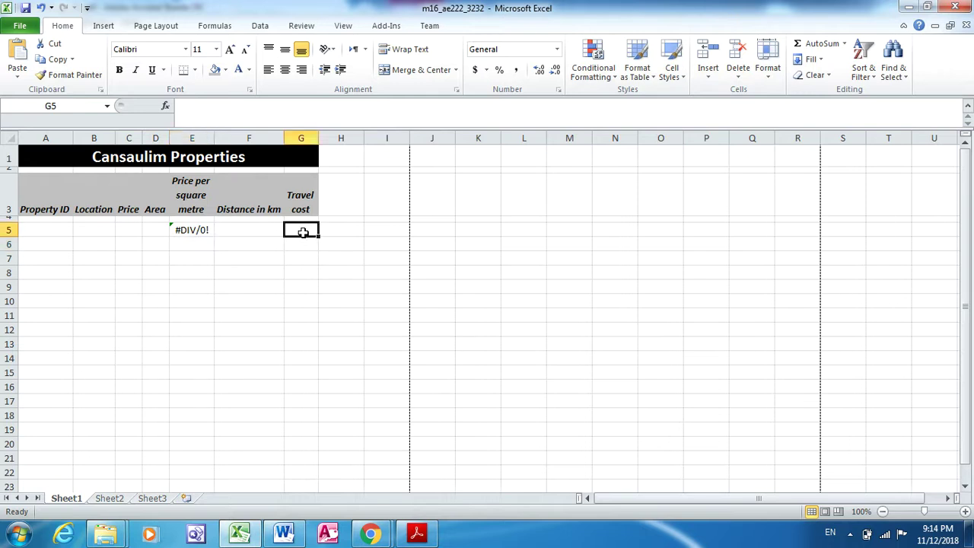
{"action": "type", "text": "="}
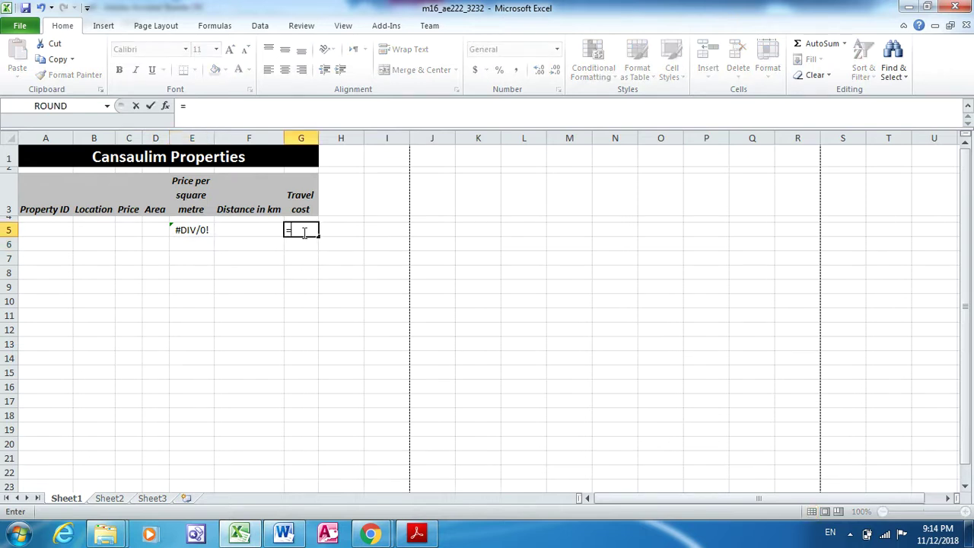
{"action": "type", "text": "10+I"}
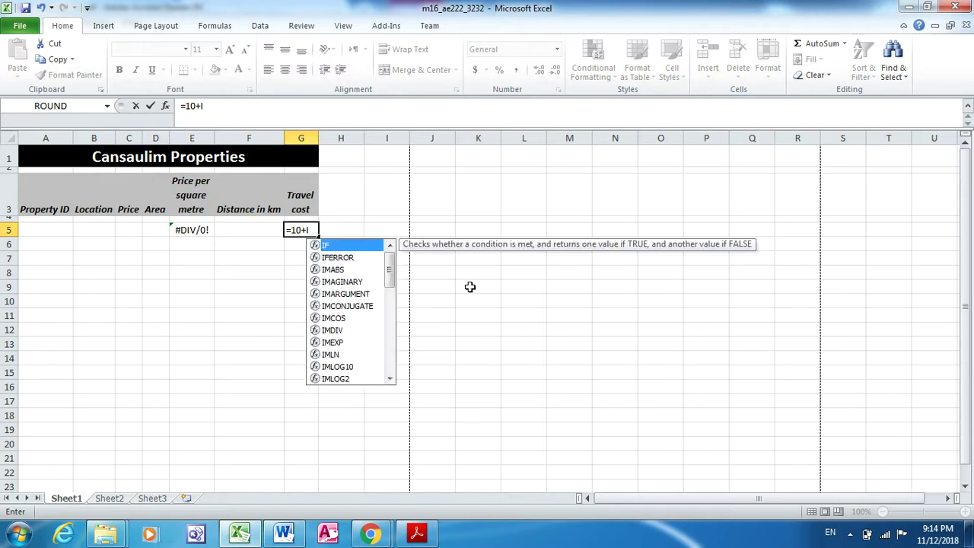
{"action": "double_click", "coordinate": [333, 246]}
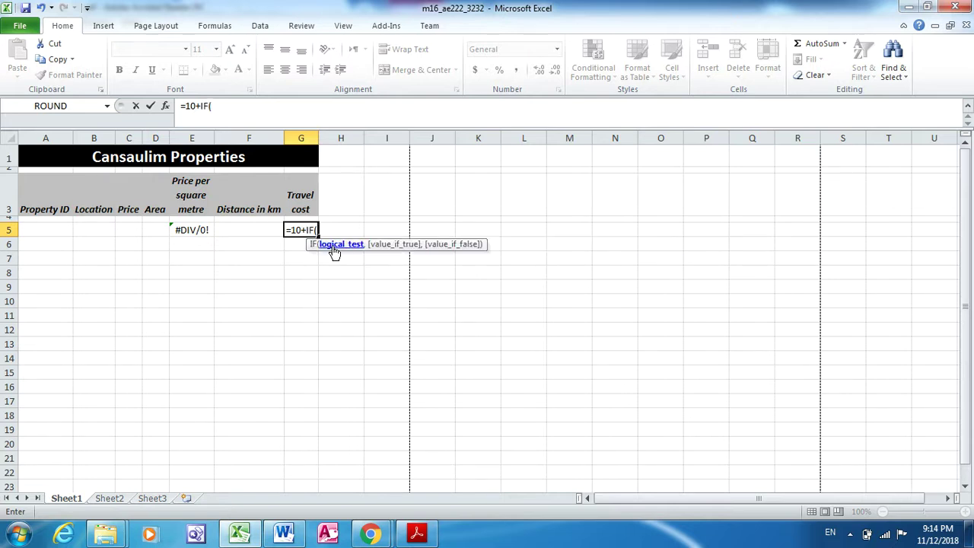
{"action": "left_click", "coordinate": [250, 229]}
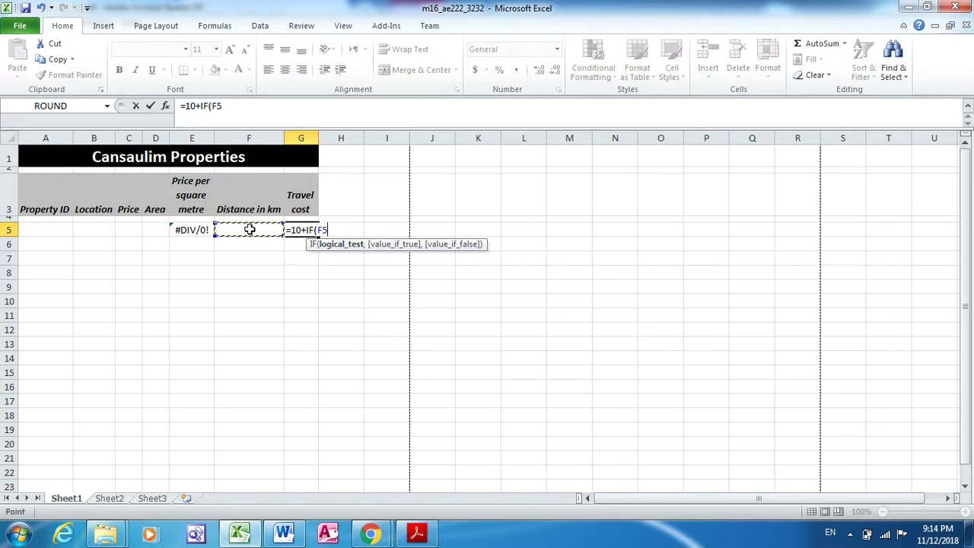
{"action": "type", "text": "<6,"}
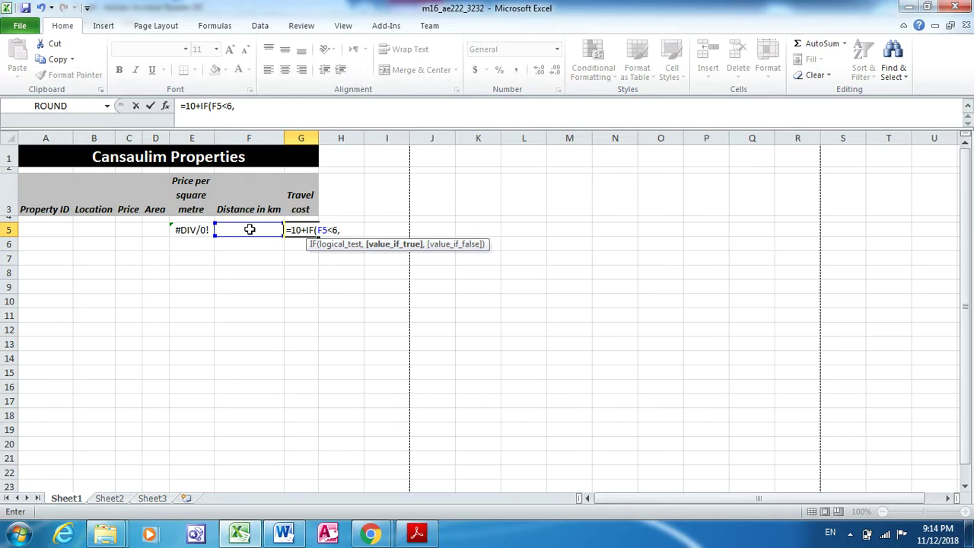
{"action": "type", "text": "7.5,"}
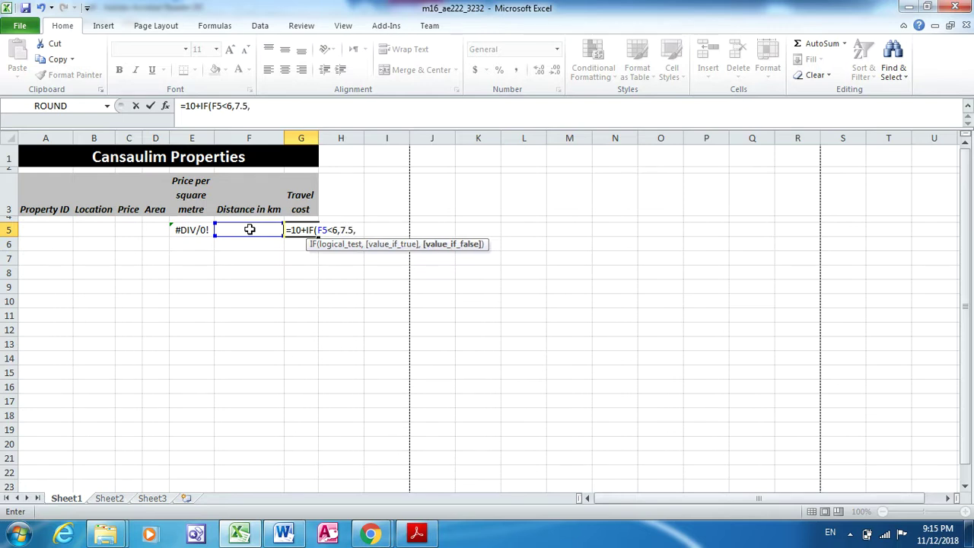
{"action": "left_click", "coordinate": [249, 229]}
{"action": "type", "text": "*1.5)"}
{"action": "key", "text": "Return"}
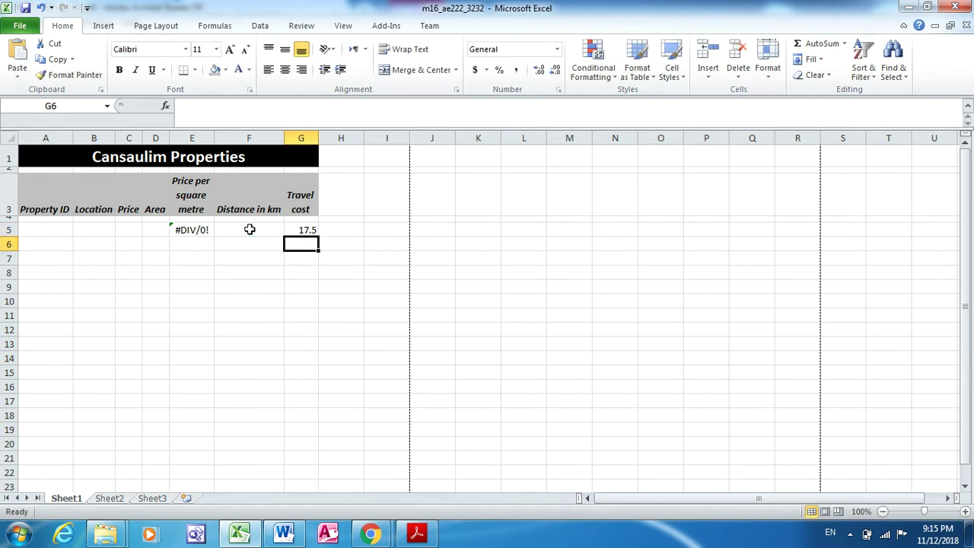
{"action": "left_click", "coordinate": [263, 229]}
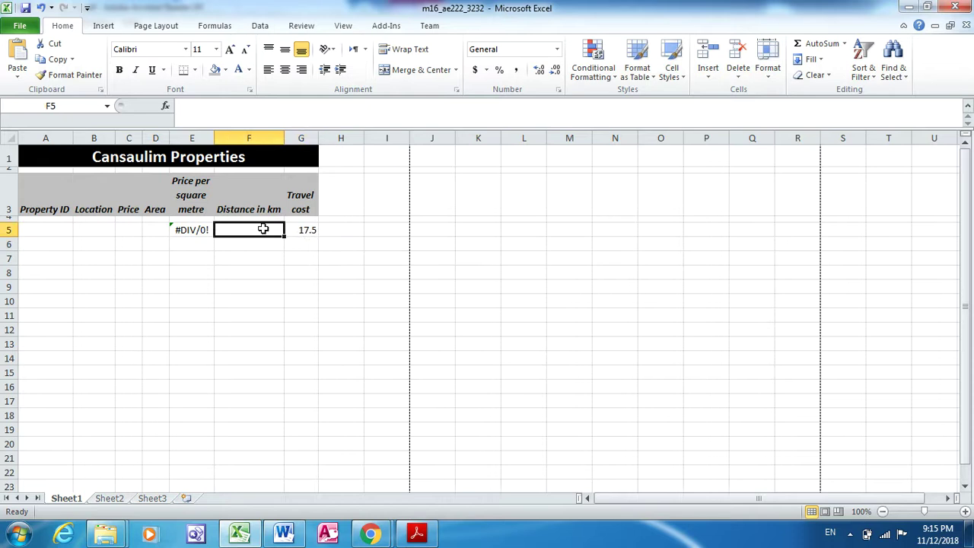
{"action": "left_click", "coordinate": [294, 231]}
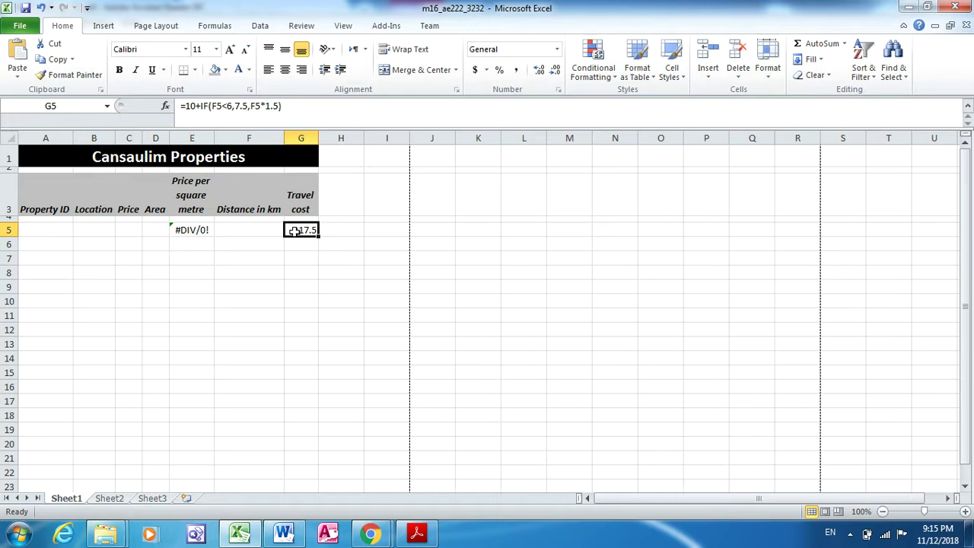
Step: Highlight "cost up to the next whole rupee" in question 18 of the Acrobat Reader paper and return to the Excel workbook
{"action": "key", "text": "alt+Tab"}
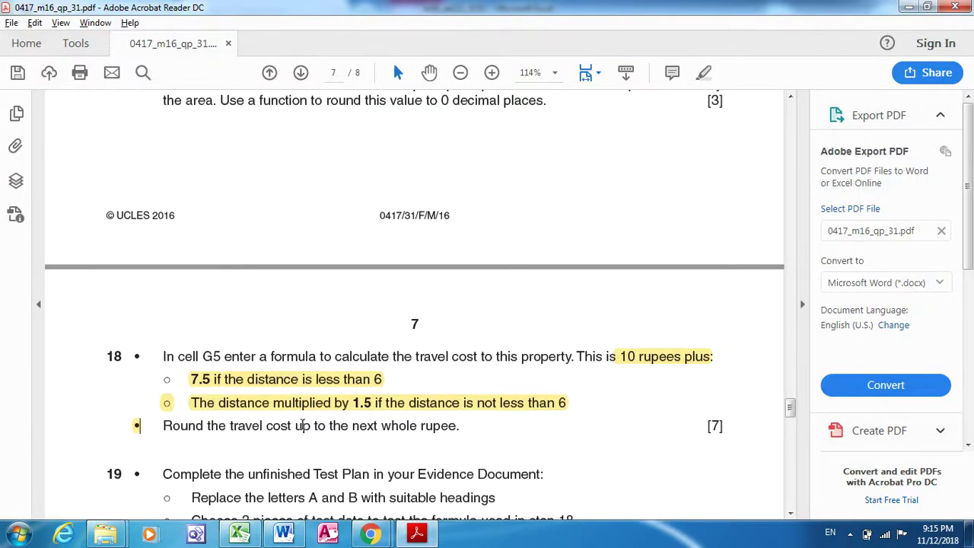
{"action": "left_click_drag", "start_coordinate": [267, 426], "coordinate": [438, 411]}
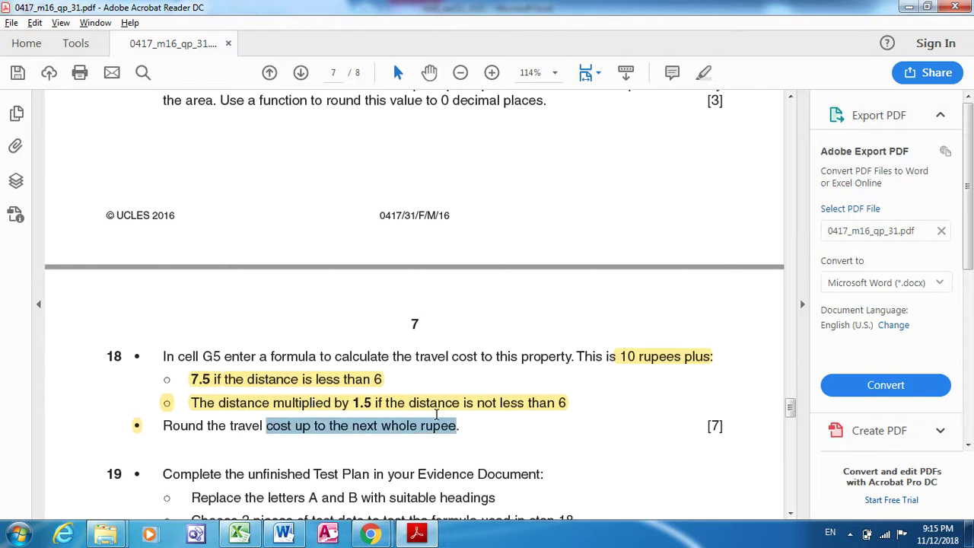
{"action": "left_click", "coordinate": [703, 74]}
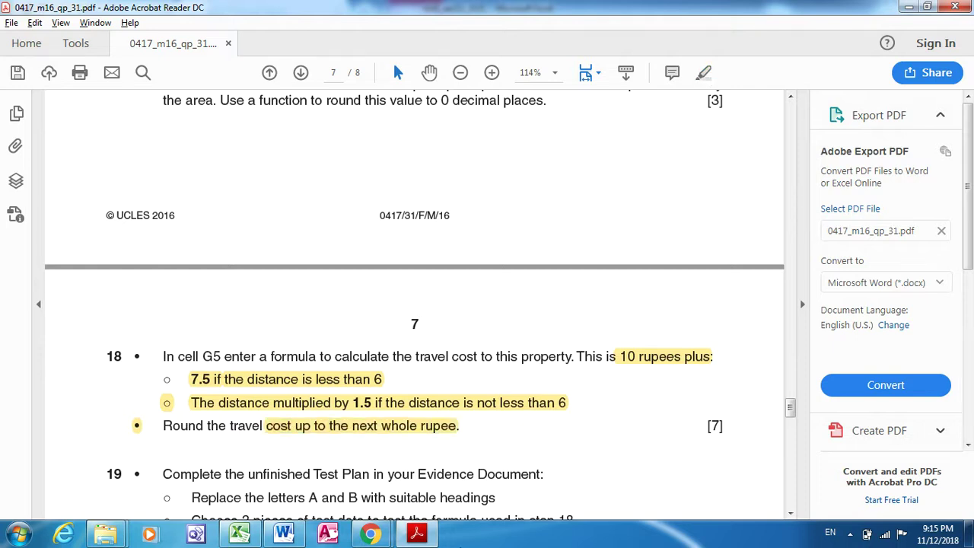
{"action": "left_click", "coordinate": [241, 535]}
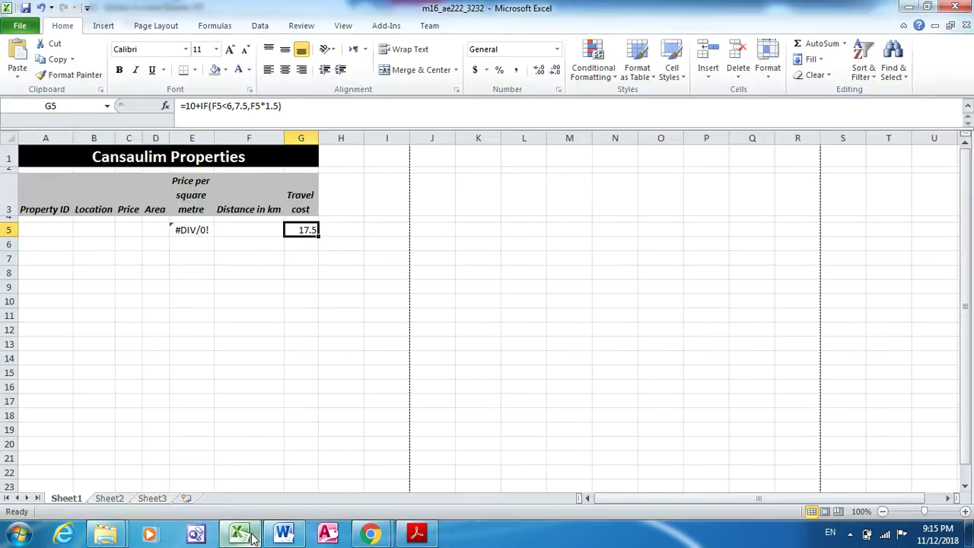
Step: Wrap the travel cost formula in cell G5 in ROUNDUP with 0 digits: =ROUNDUP(10+IF(F5<6,7.5,F5*1.5),0)
{"action": "left_click", "coordinate": [184, 106]}
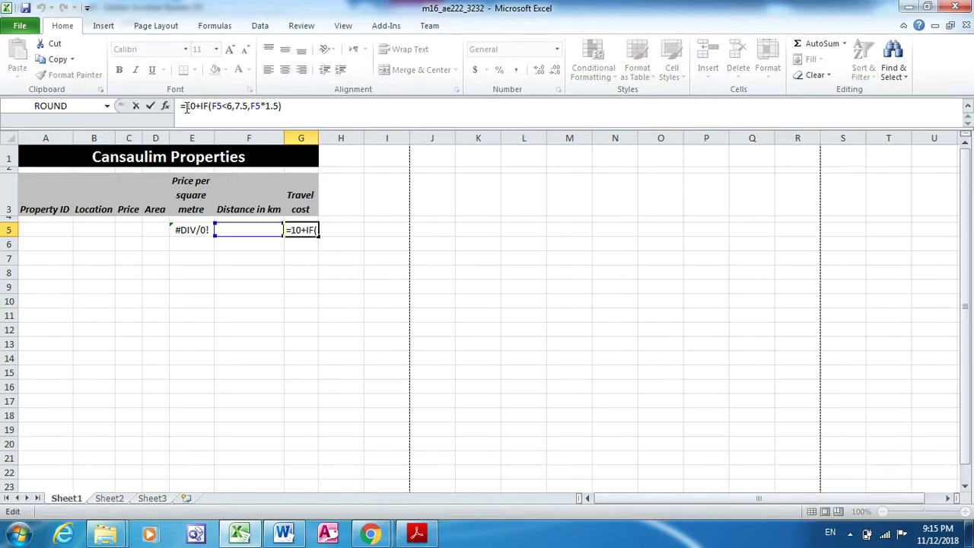
{"action": "type", "text": "r"}
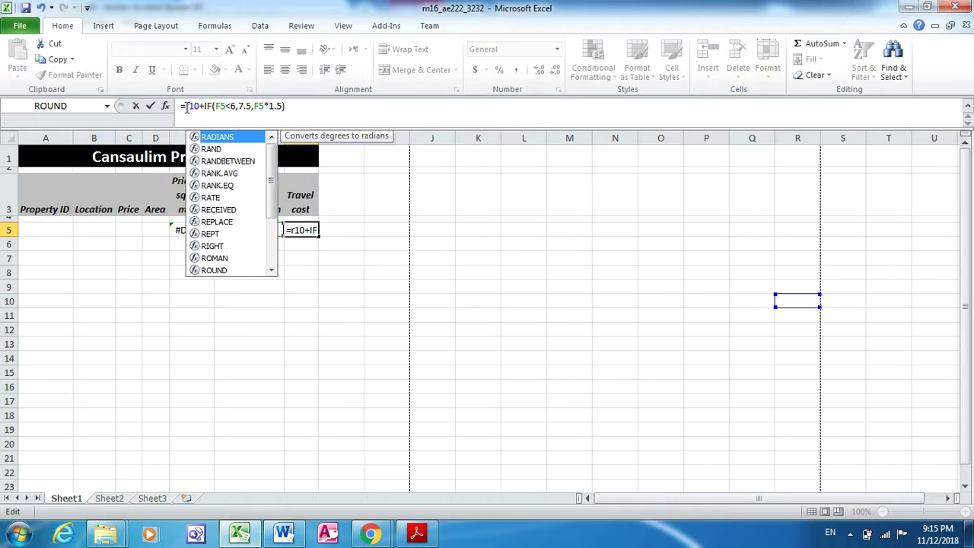
{"action": "type", "text": "ound"}
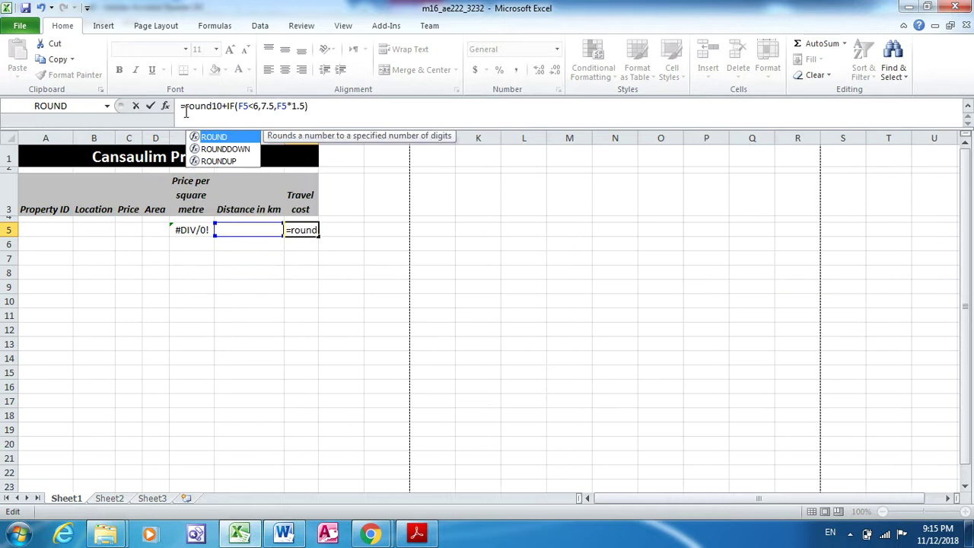
{"action": "double_click", "coordinate": [219, 162]}
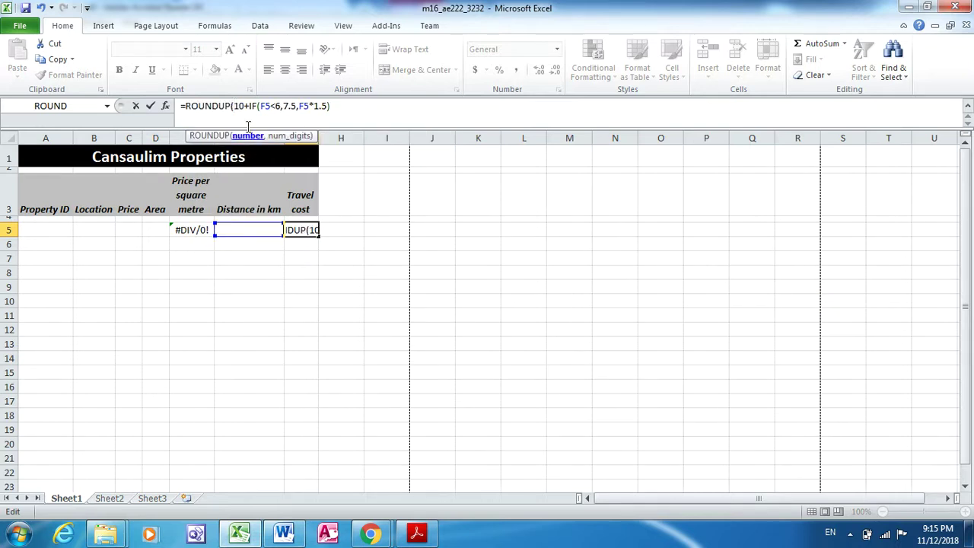
{"action": "left_click", "coordinate": [333, 106]}
{"action": "type", "text": ","}
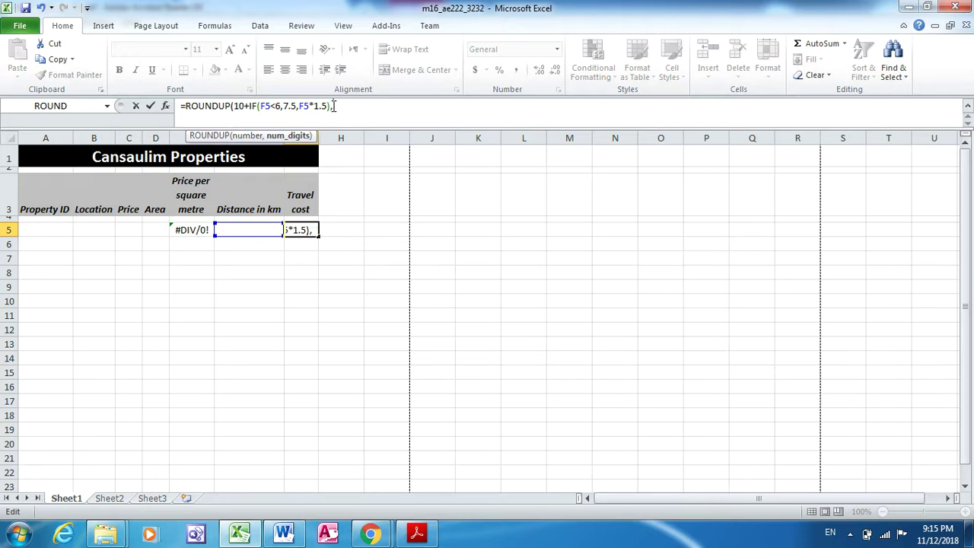
{"action": "type", "text": "0)"}
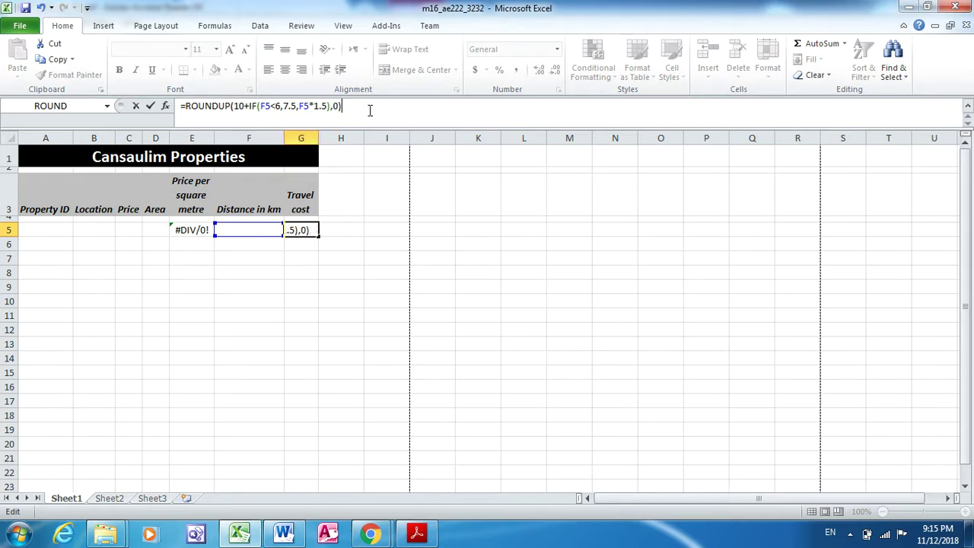
{"action": "key", "text": "Return"}
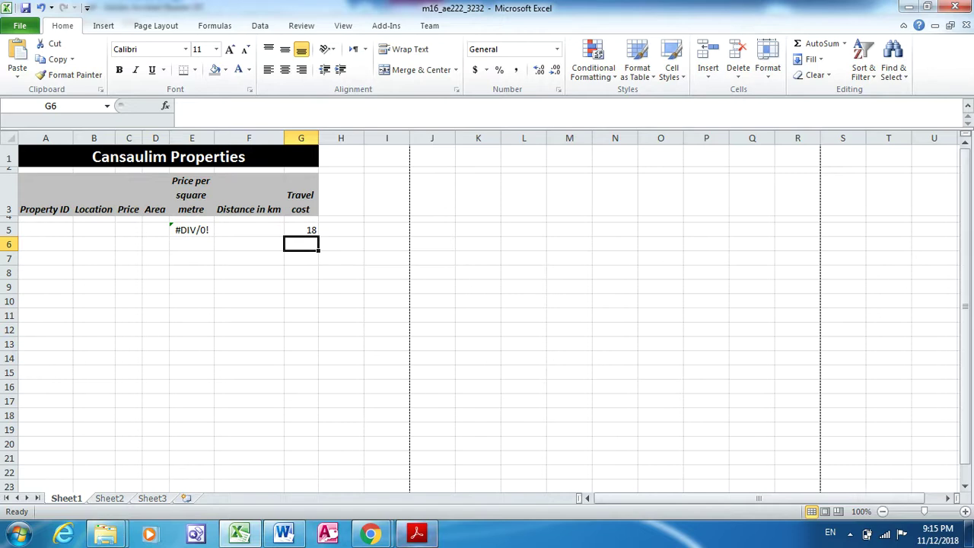
Step: Switch to the Acrobat Reader question paper, read questions 19 to 21 including the row 5 formatting instruction, and return to the Excel workbook
{"action": "left_click", "coordinate": [416, 534]}
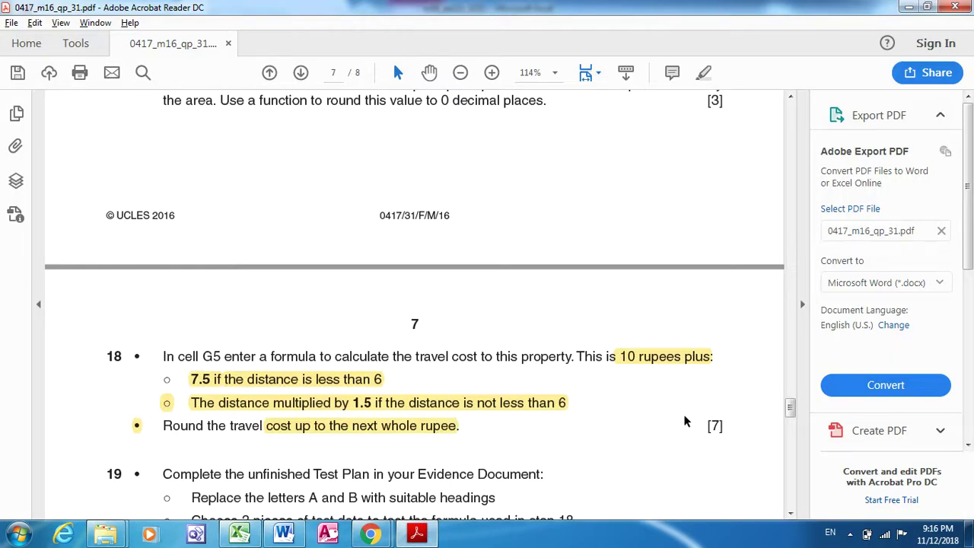
{"action": "left_click", "coordinate": [790, 514]}
{"action": "left_click_drag", "start_coordinate": [790, 514], "coordinate": [790, 514]}
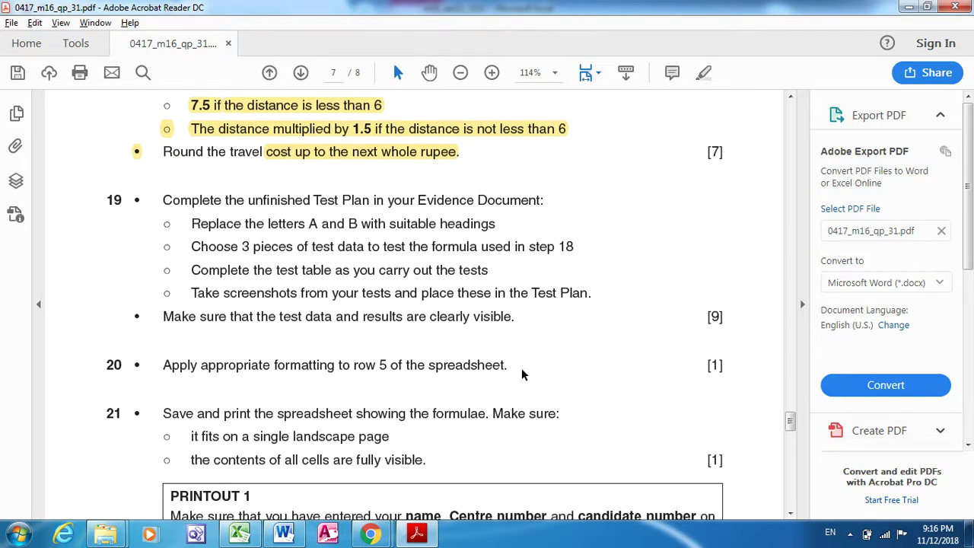
{"action": "key", "text": "alt+Tab"}
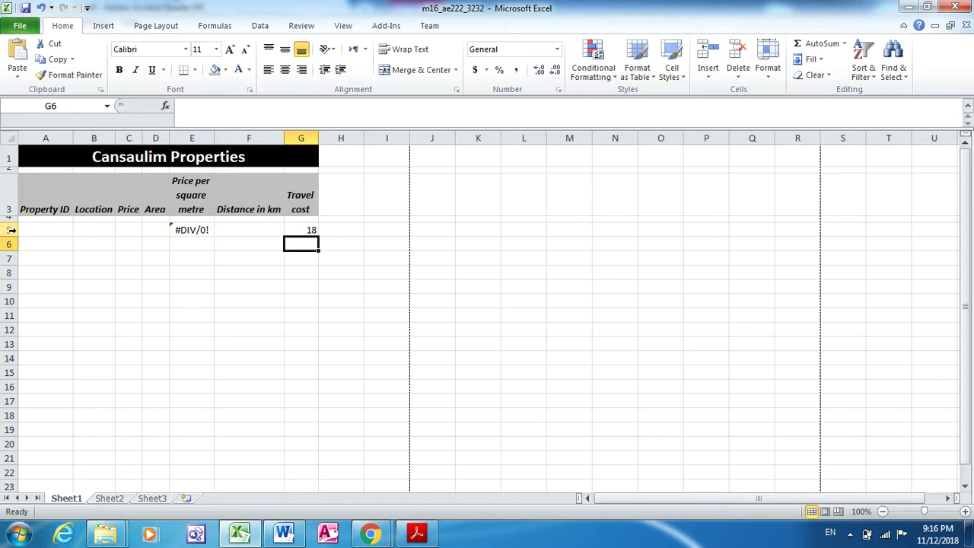
Step: Format cells C5, E5, G5 and G6 as Currency with the INR symbol and 2 decimal places, and widen column G
{"action": "left_click", "coordinate": [126, 231], "text": "ctrl"}
{"action": "left_click", "coordinate": [190, 230], "text": "ctrl"}
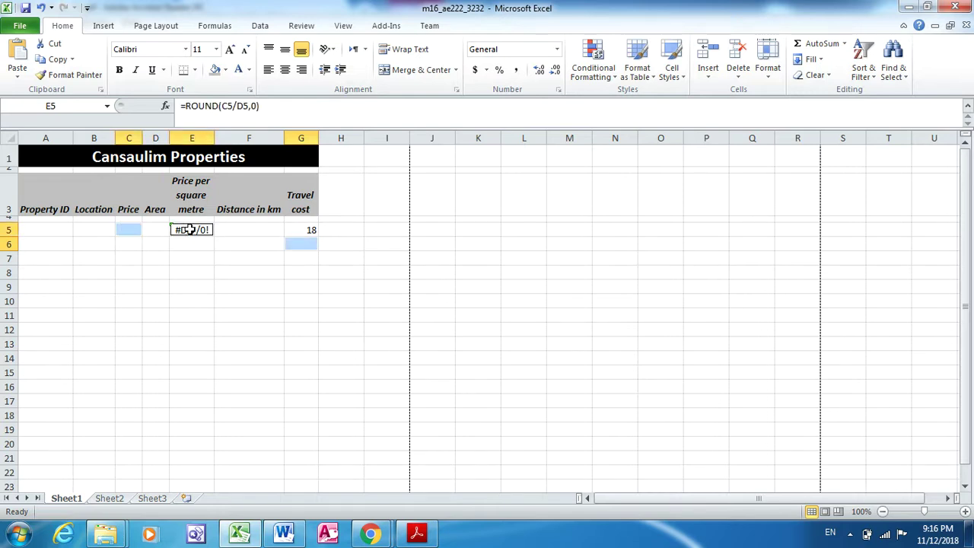
{"action": "left_click", "coordinate": [306, 230], "text": "ctrl"}
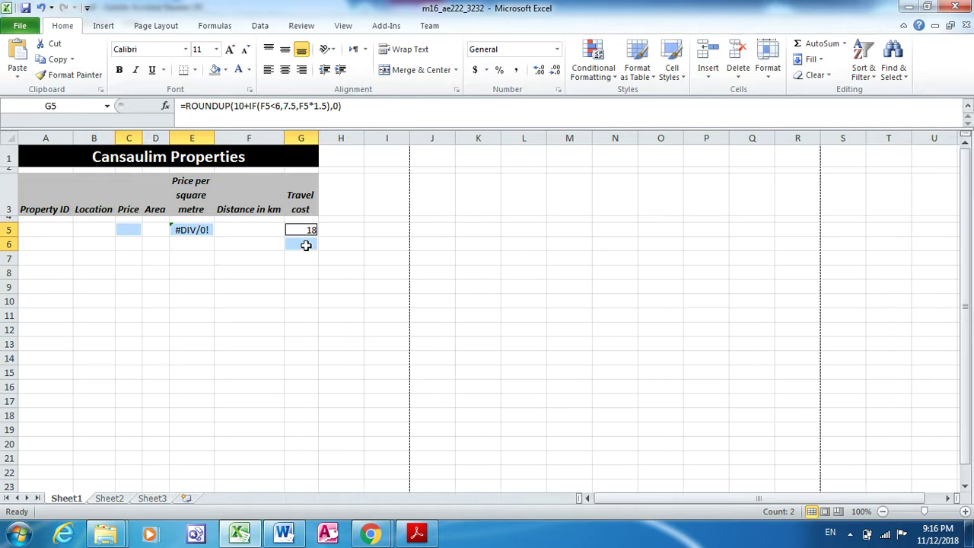
{"action": "left_click", "coordinate": [306, 244], "text": "ctrl"}
{"action": "left_click", "coordinate": [305, 232], "text": "ctrl"}
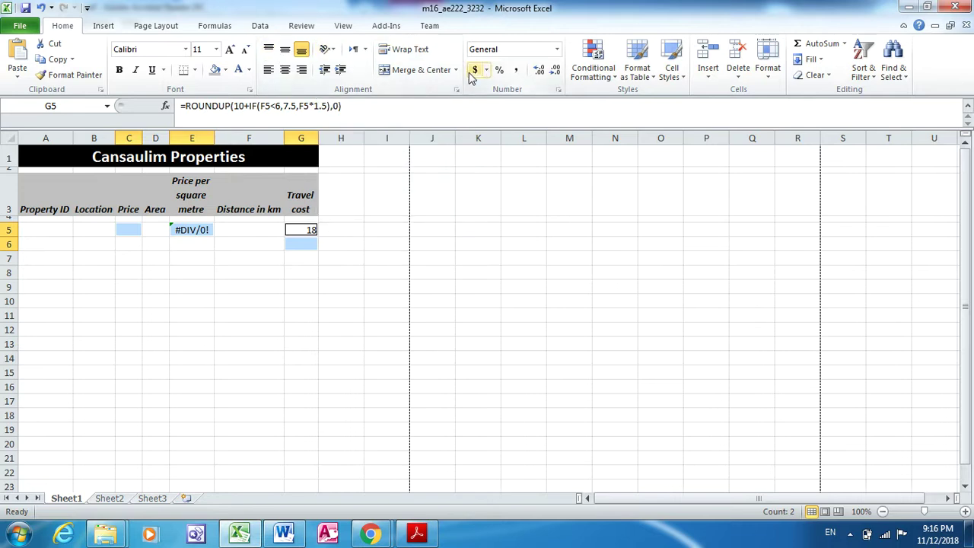
{"action": "left_click", "coordinate": [558, 90]}
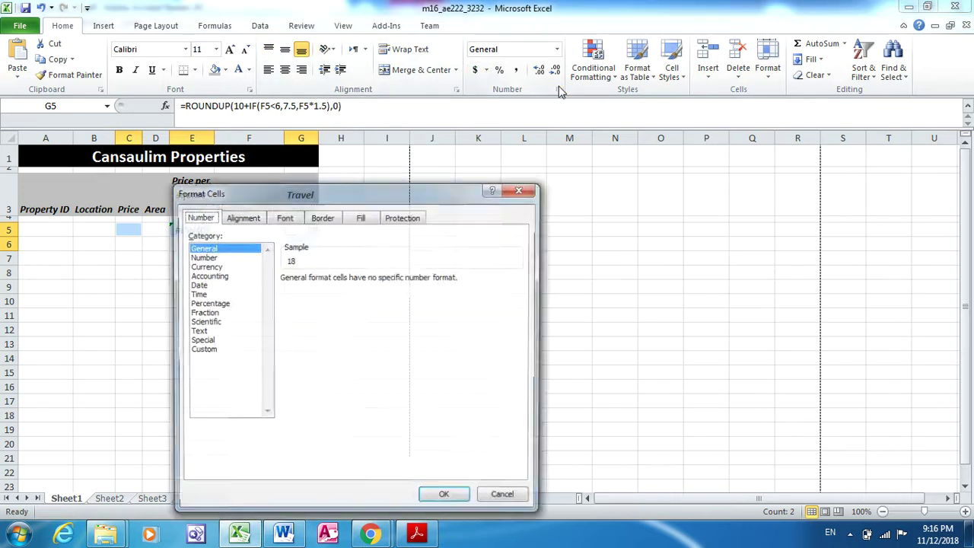
{"action": "left_click", "coordinate": [213, 268]}
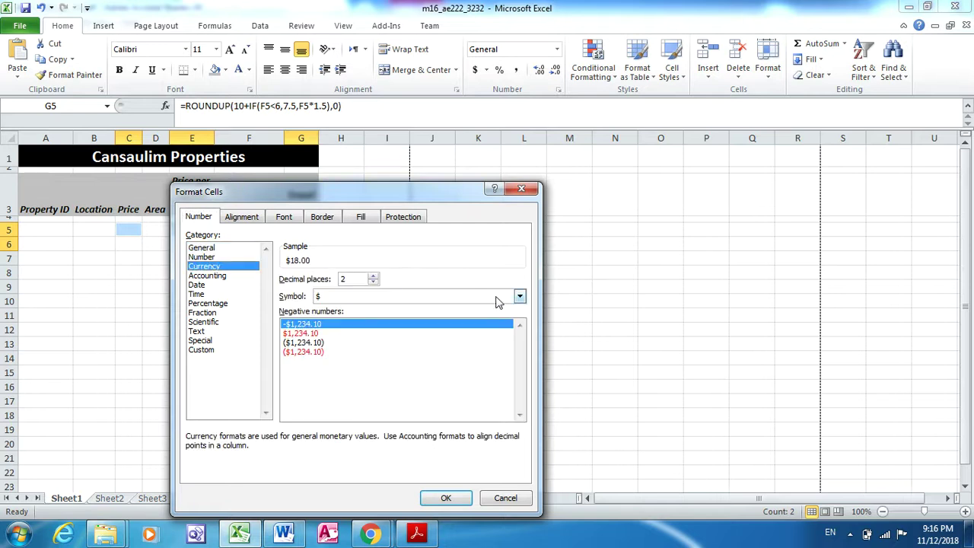
{"action": "left_click", "coordinate": [519, 297]}
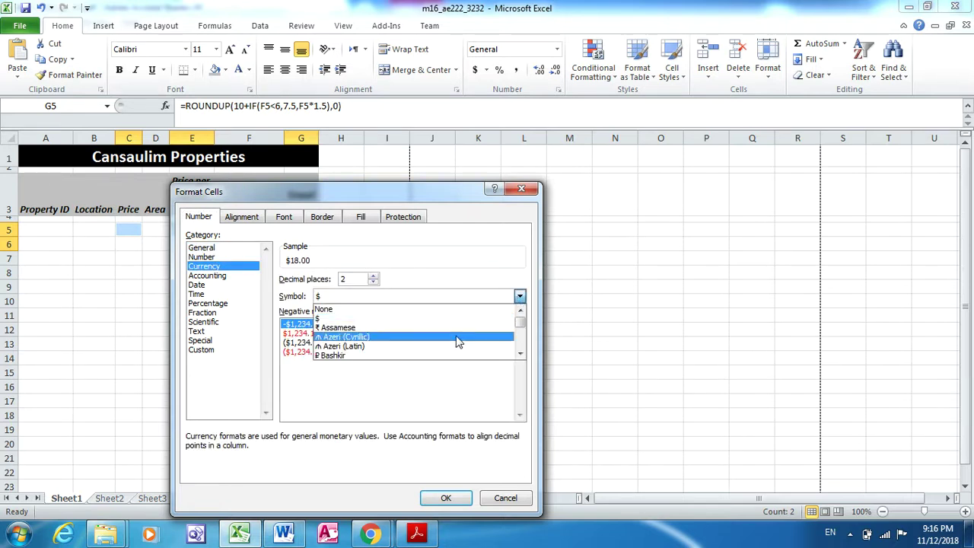
{"action": "key", "text": "i"}
{"action": "left_click", "coordinate": [519, 354]}
{"action": "left_click", "coordinate": [520, 353]}
{"action": "left_click", "coordinate": [520, 354]}
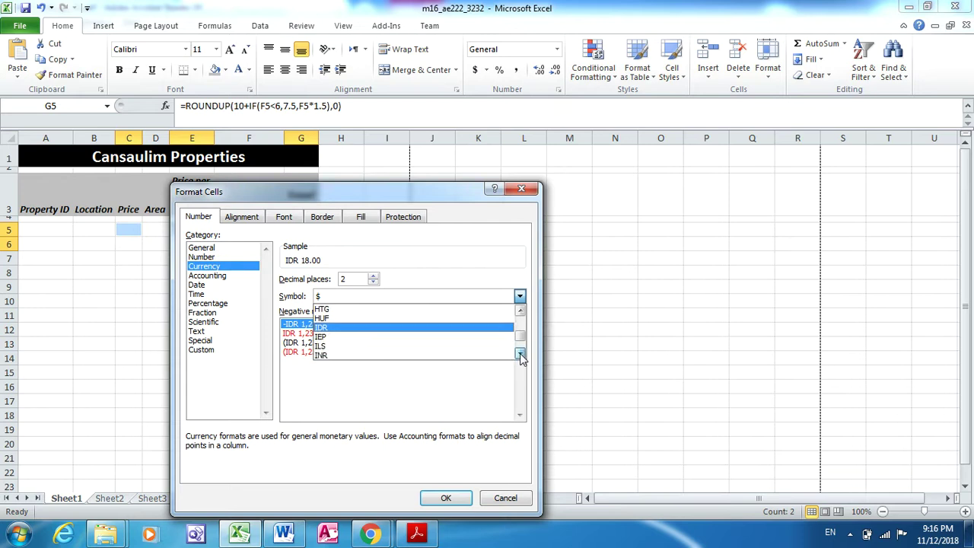
{"action": "left_click", "coordinate": [409, 356]}
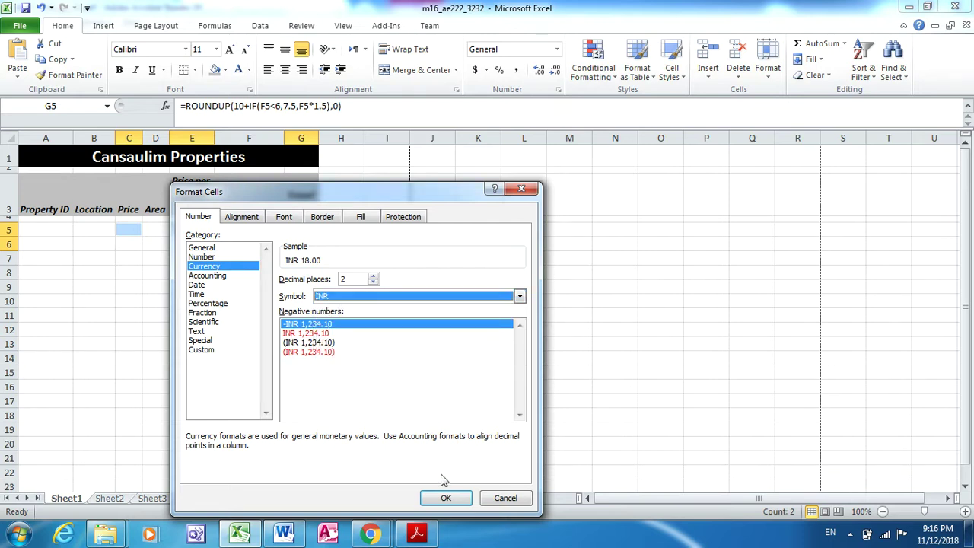
{"action": "left_click", "coordinate": [446, 498]}
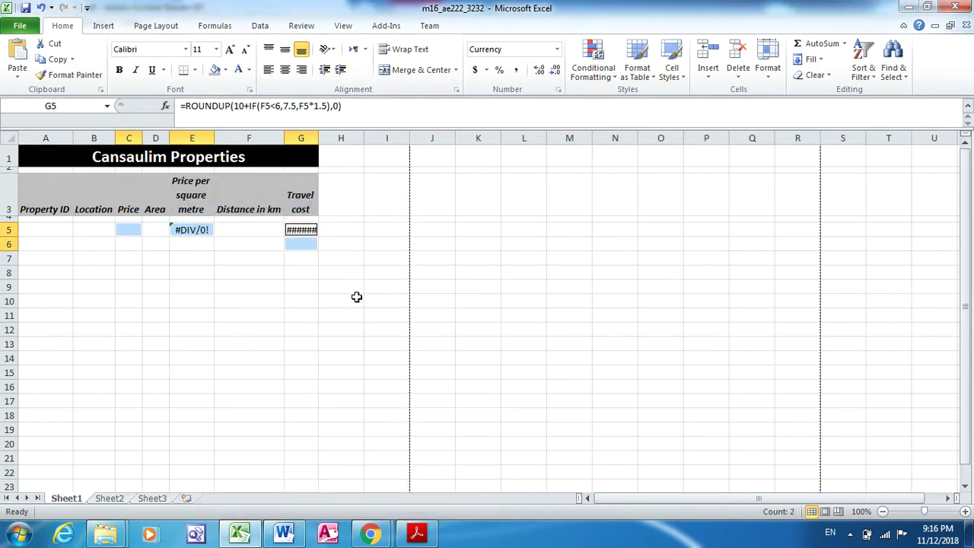
{"action": "left_click", "coordinate": [356, 296]}
{"action": "left_click_drag", "start_coordinate": [318, 135], "coordinate": [329, 135]}
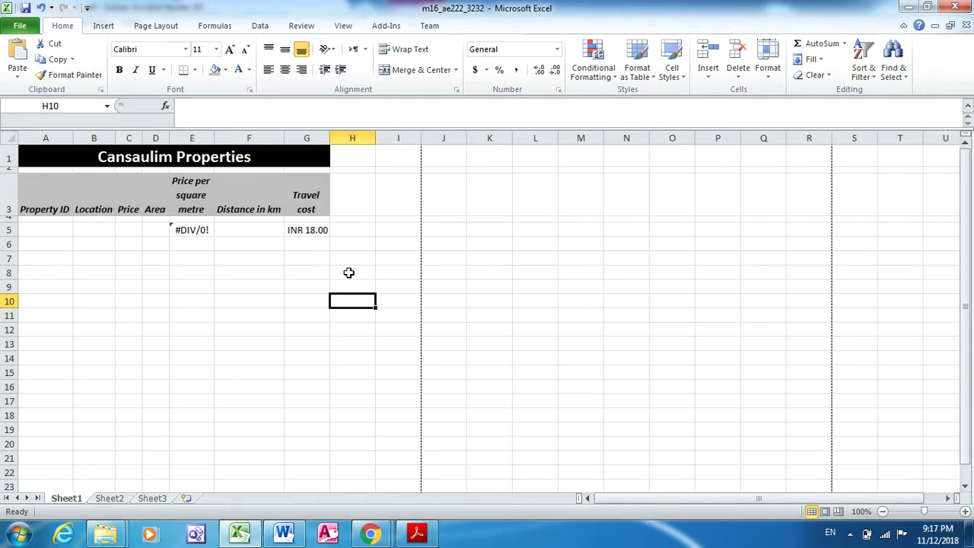
Step: Switch to the Acrobat Reader question paper, check the Printout 1 requirements in question 21, and return to the Excel workbook
{"action": "key", "text": "alt+Tab"}
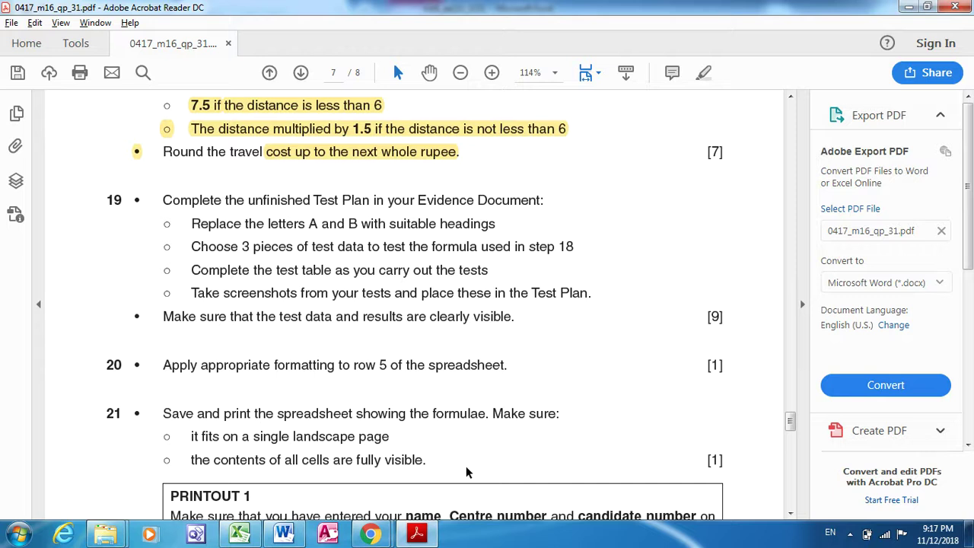
{"action": "left_click", "coordinate": [790, 514]}
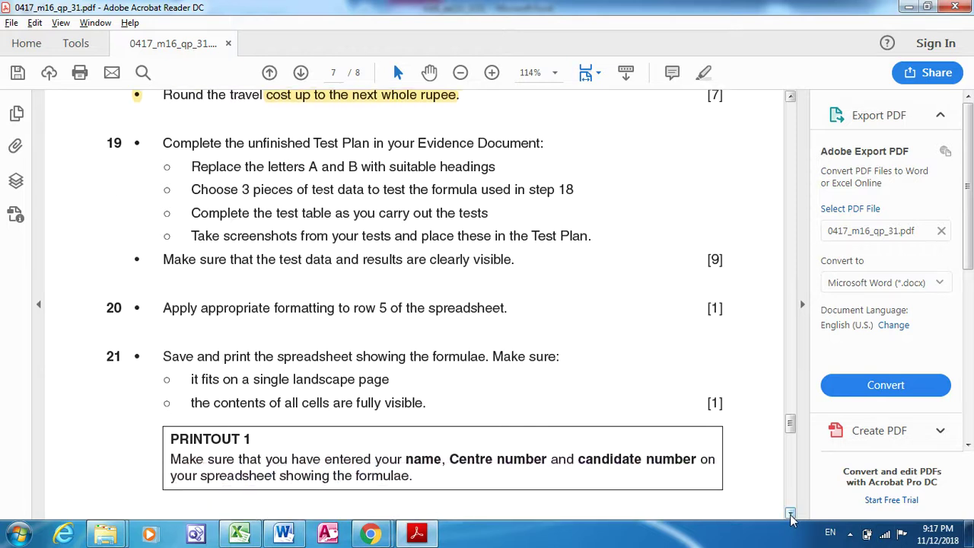
{"action": "left_click", "coordinate": [240, 534]}
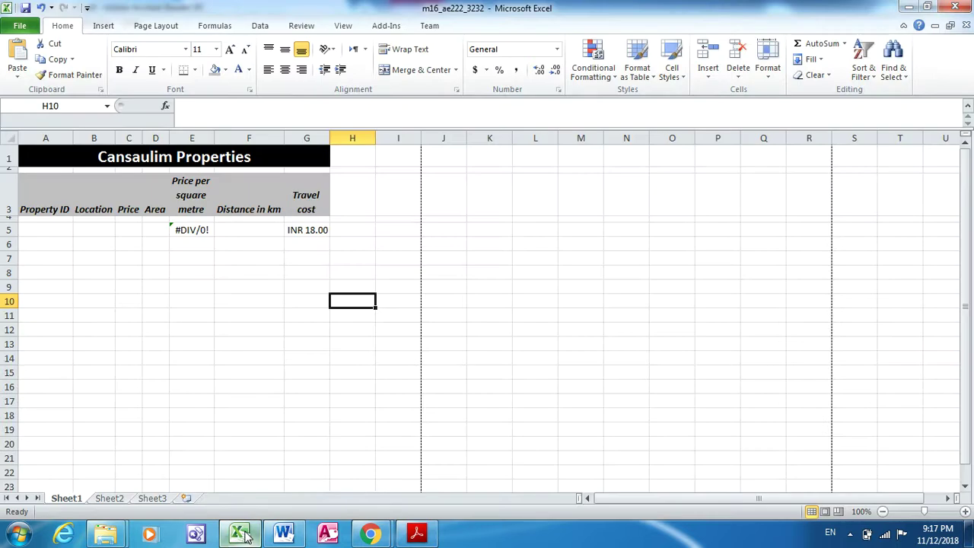
Step: Enter "Name,centre no,candidate no" in the right section of the page header and return to Normal view
{"action": "left_click", "coordinate": [104, 26]}
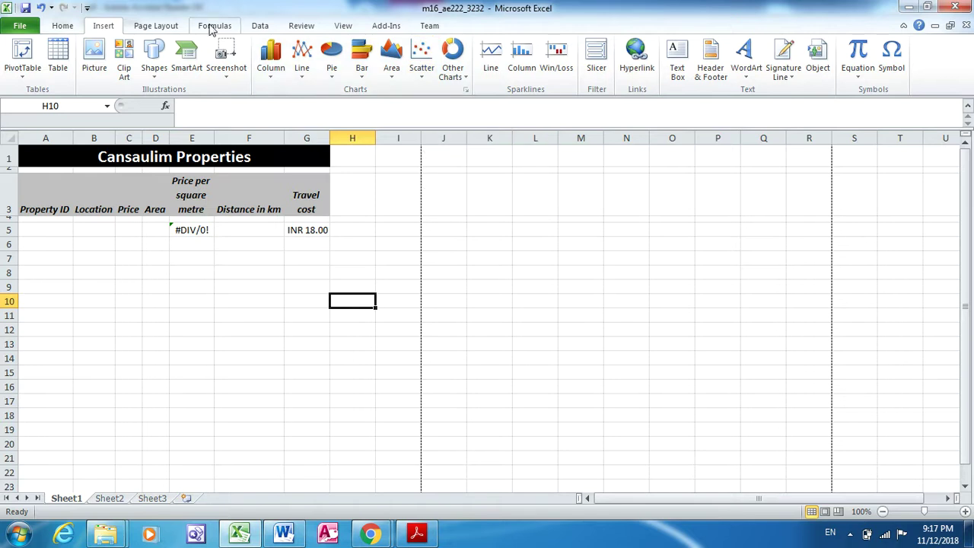
{"action": "left_click", "coordinate": [712, 77]}
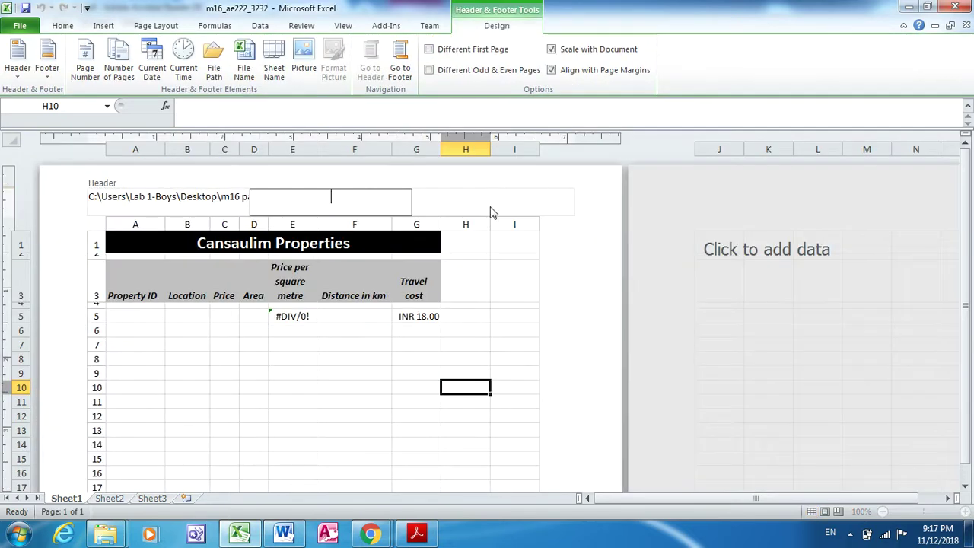
{"action": "left_click", "coordinate": [491, 207]}
{"action": "type", "text": "Name,"}
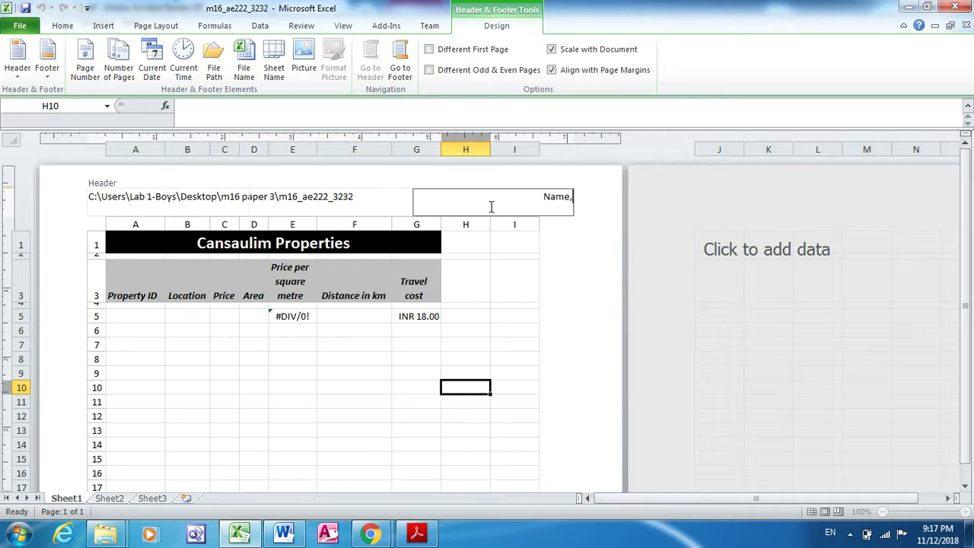
{"action": "type", "text": "centre no,candidate no"}
{"action": "left_click", "coordinate": [359, 354]}
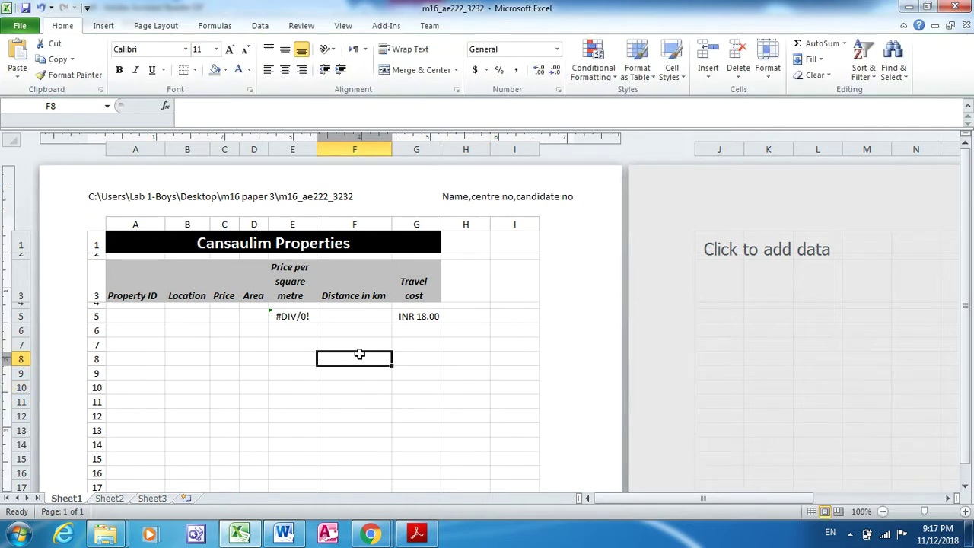
{"action": "left_click", "coordinate": [342, 28]}
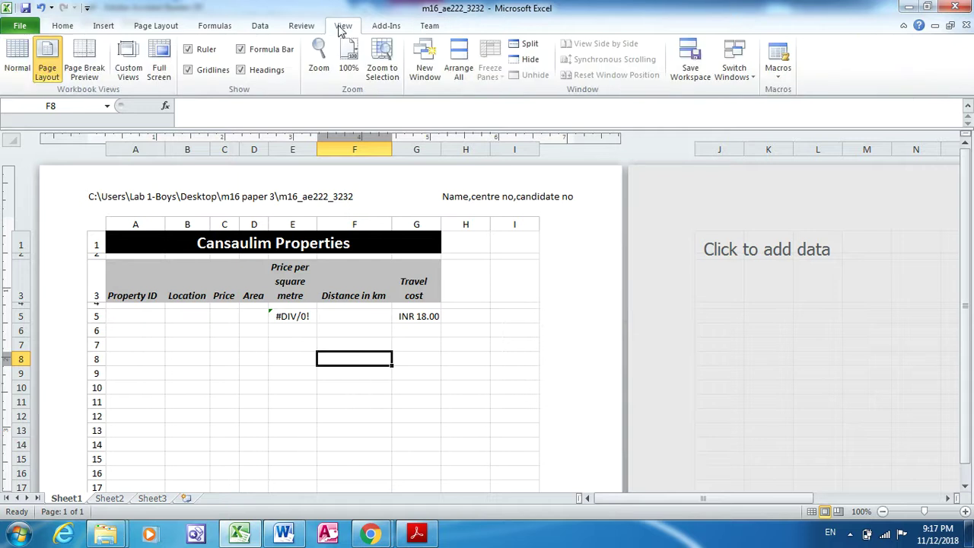
{"action": "left_click", "coordinate": [17, 58]}
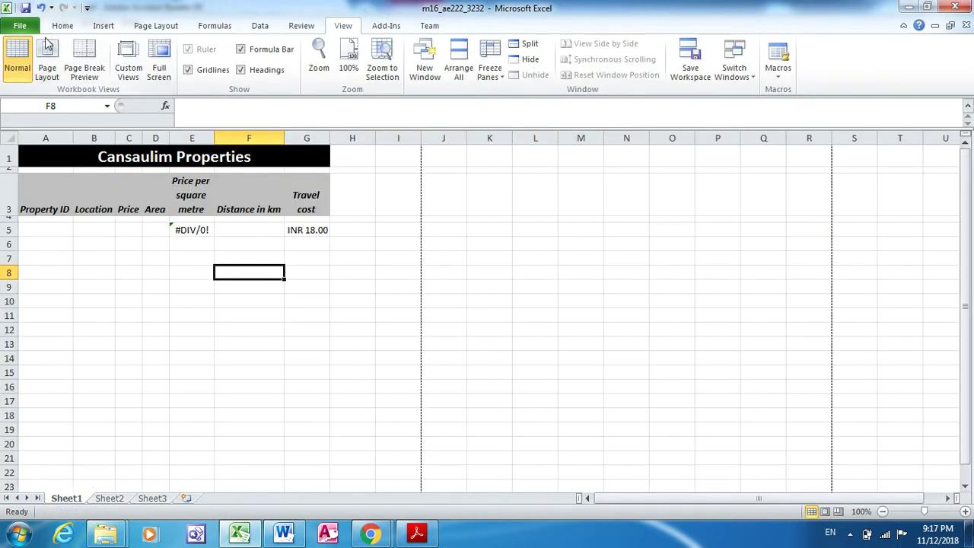
Step: Set the page orientation of Sheet1 to landscape and check the print preview
{"action": "left_click", "coordinate": [156, 26]}
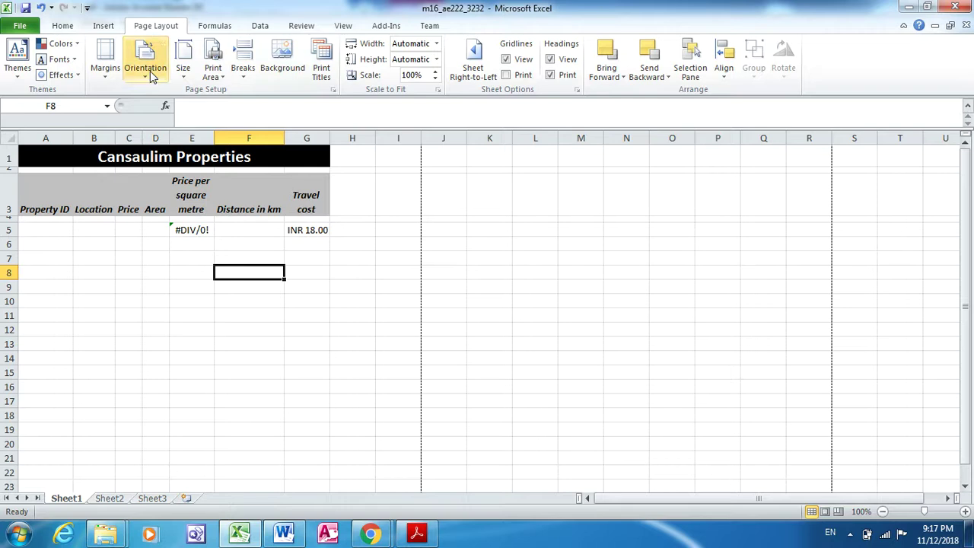
{"action": "left_click", "coordinate": [149, 71]}
{"action": "left_click", "coordinate": [181, 136]}
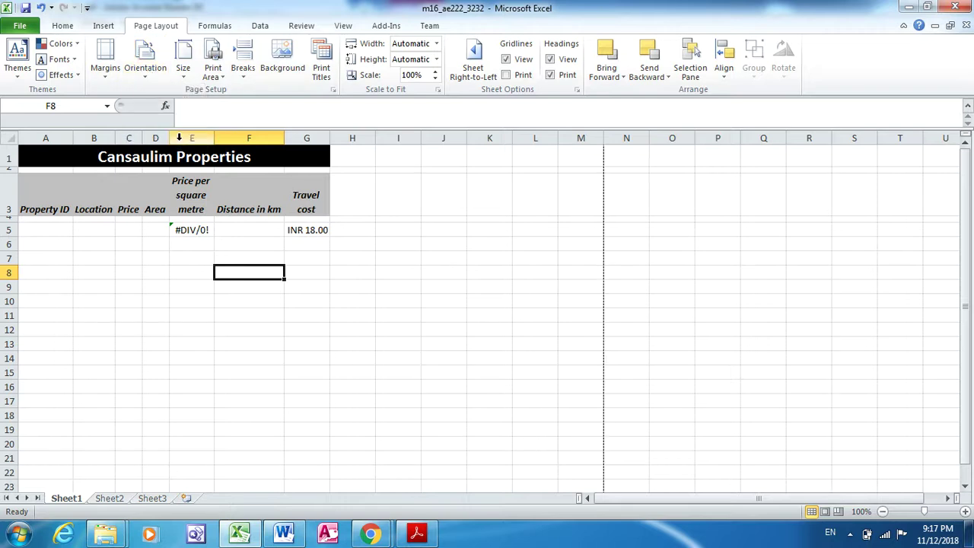
{"action": "left_click", "coordinate": [20, 28]}
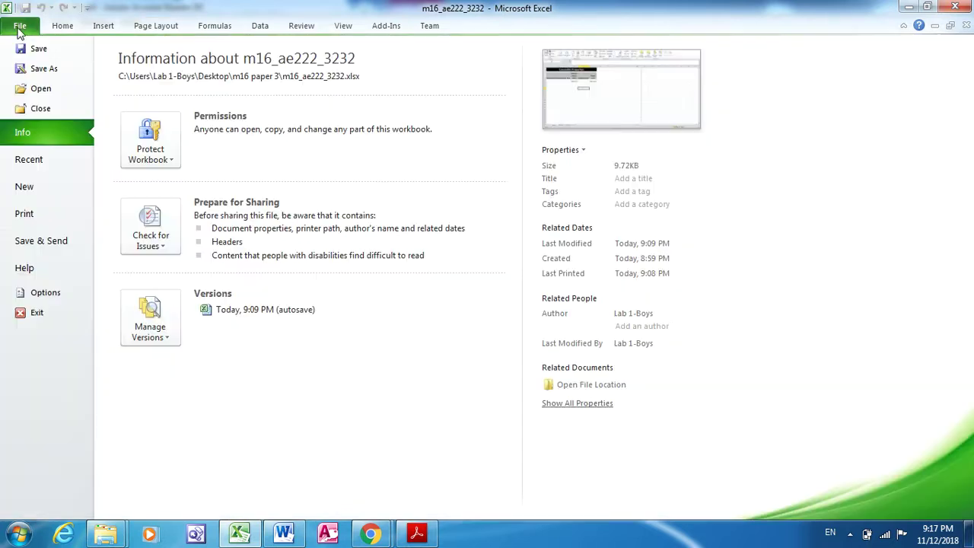
{"action": "left_click", "coordinate": [24, 214]}
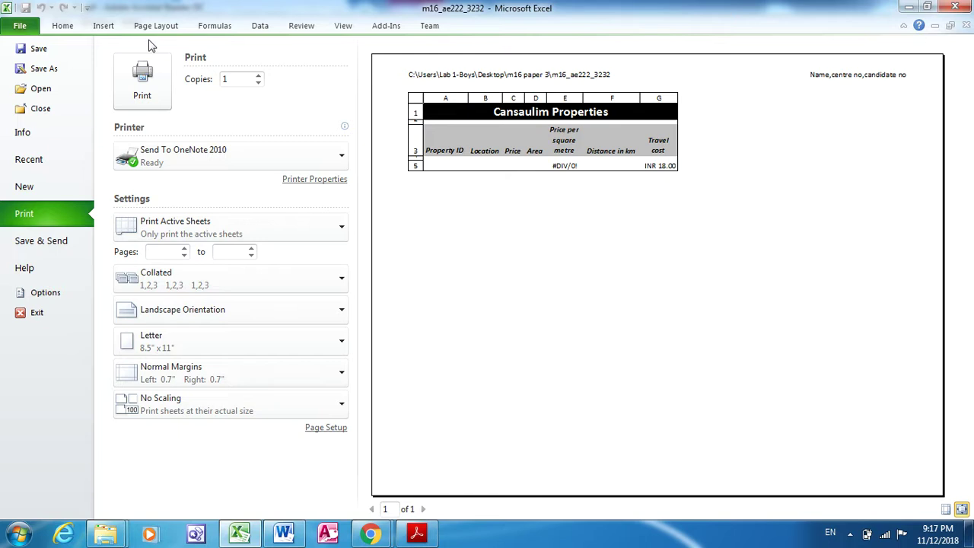
Step: Leave the print preview and display the formulas in the worksheet cells instead of their results
{"action": "left_click", "coordinate": [214, 31]}
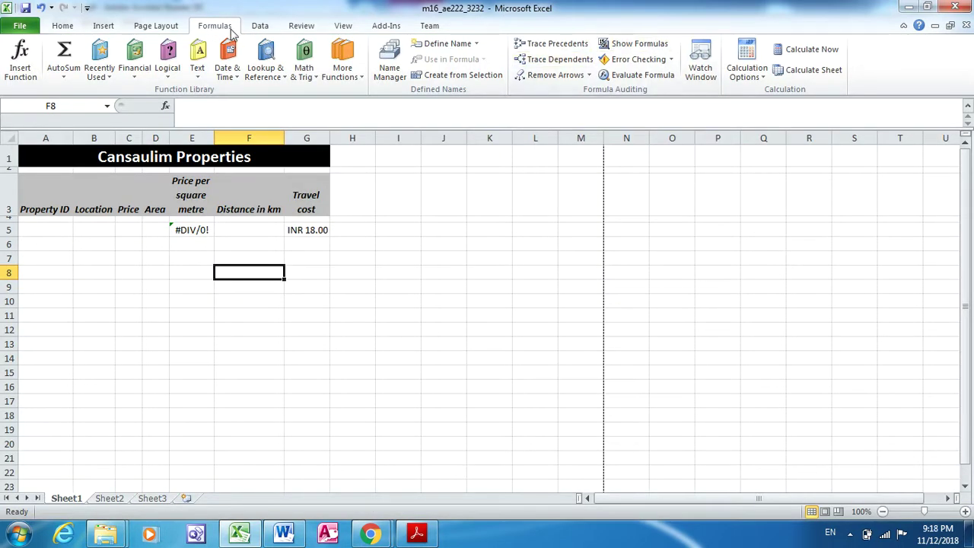
{"action": "left_click", "coordinate": [644, 45]}
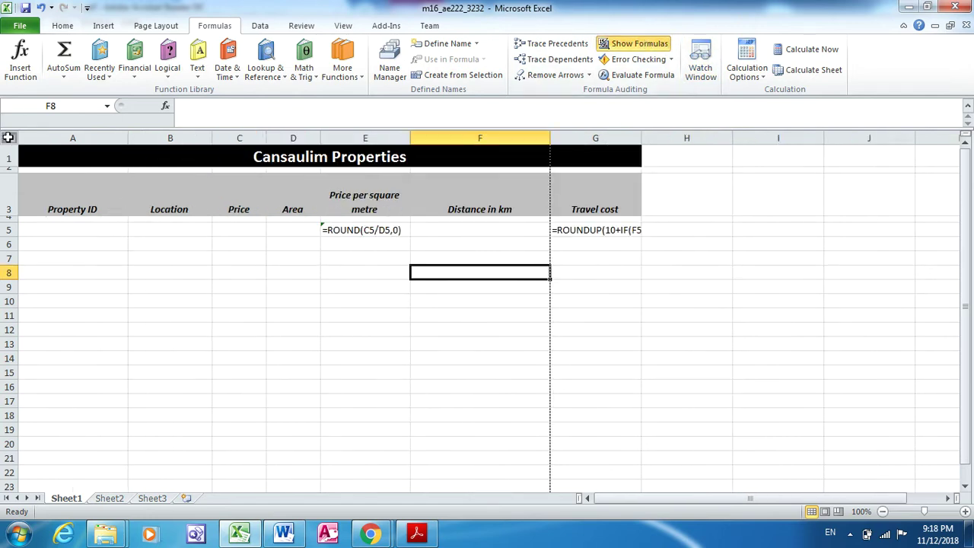
Step: Auto-fit the widths of all Sheet1 columns while the formulas are displayed
{"action": "left_click", "coordinate": [9, 138]}
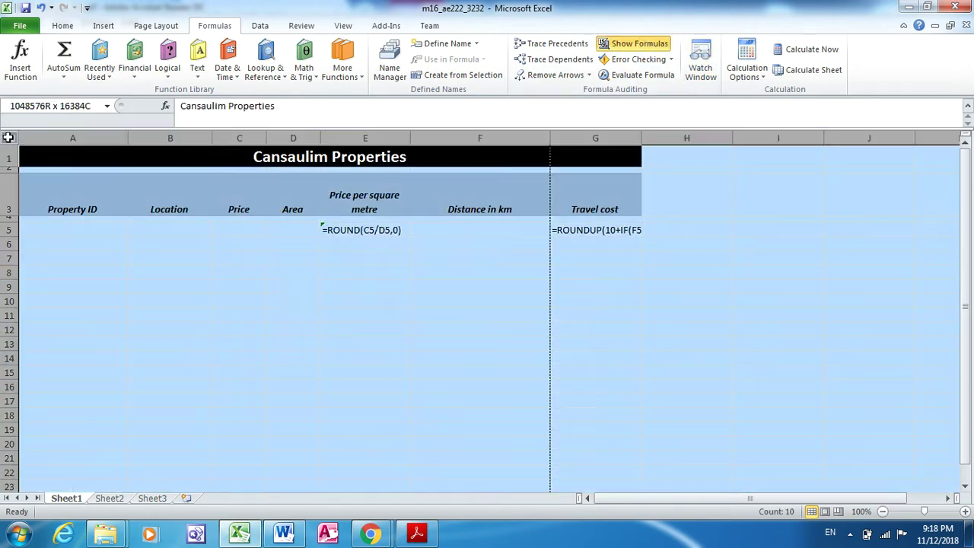
{"action": "double_click", "coordinate": [127, 137]}
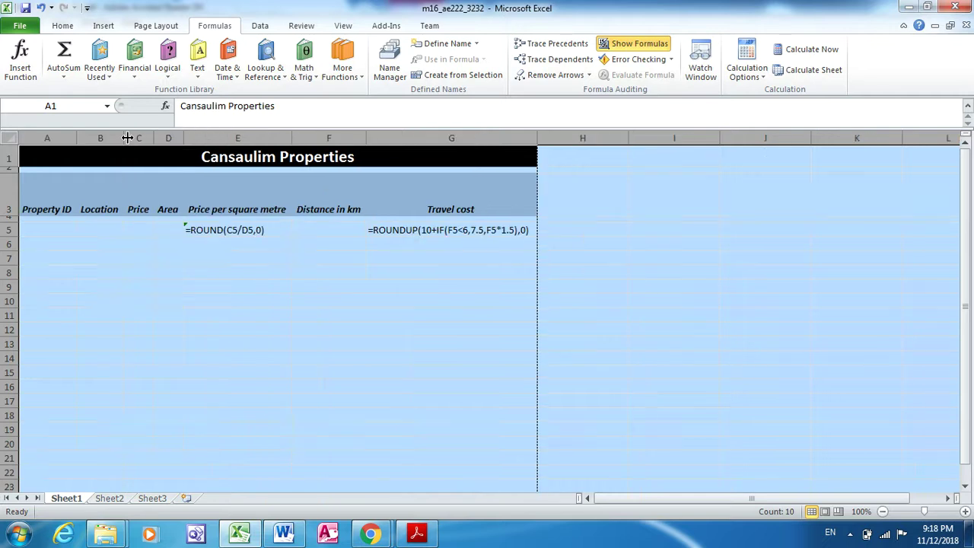
{"action": "left_click", "coordinate": [170, 446]}
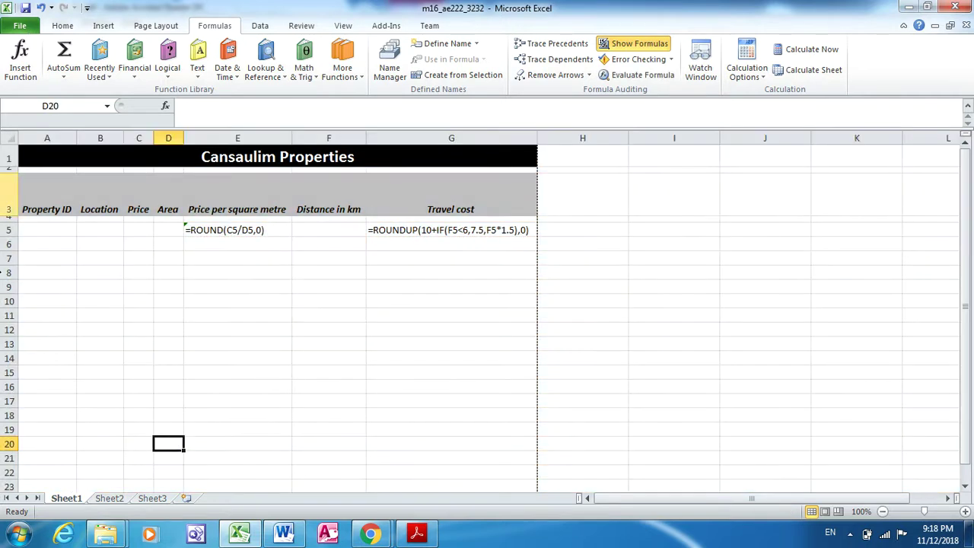
Step: Preview the landscape formula printout and compare it with the Printout 1 requirements in the Acrobat Reader question paper
{"action": "left_click", "coordinate": [21, 25]}
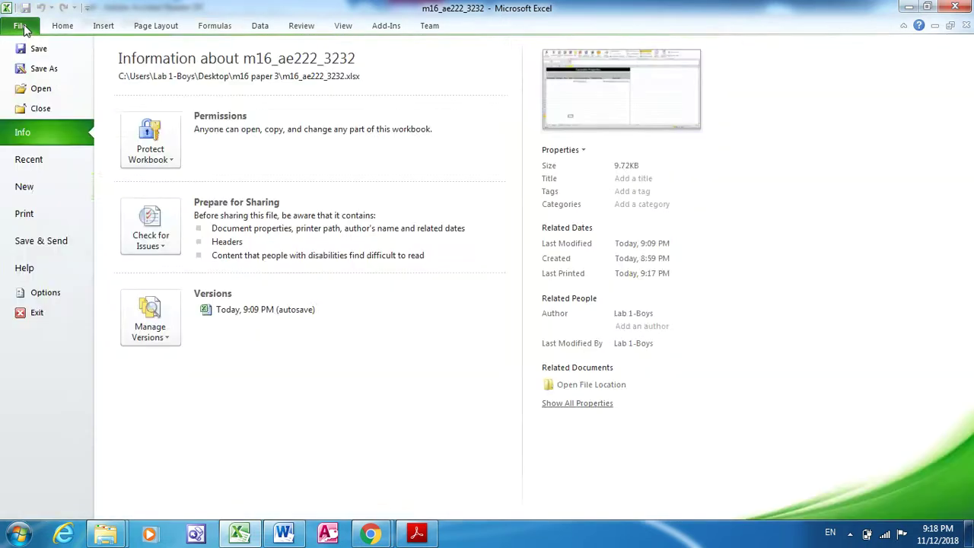
{"action": "left_click", "coordinate": [24, 214]}
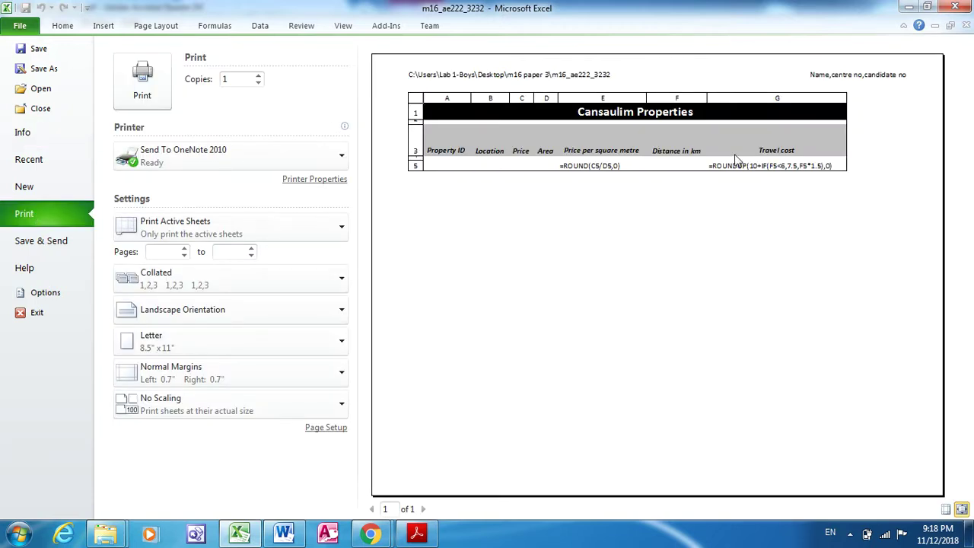
{"action": "key", "text": "alt+Tab"}
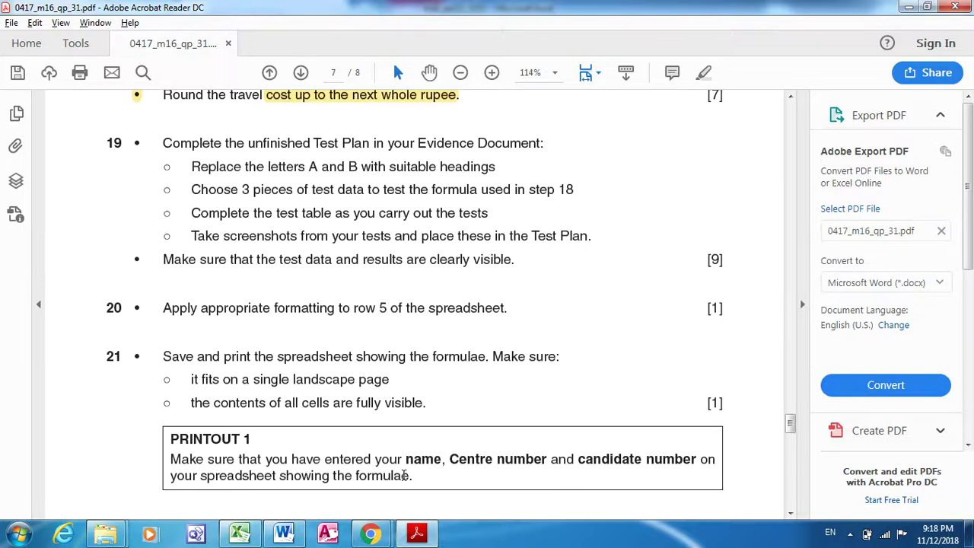
{"action": "key", "text": "alt+Tab"}
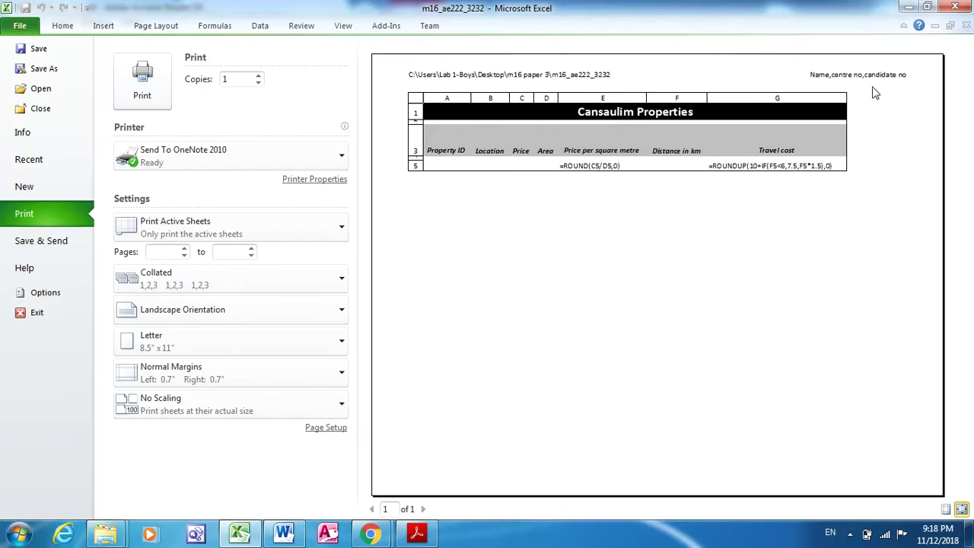
Step: Switch to the Acrobat Reader question paper, read question 22 with the property to add, and return to the Excel workbook
{"action": "key", "text": "alt+Tab"}
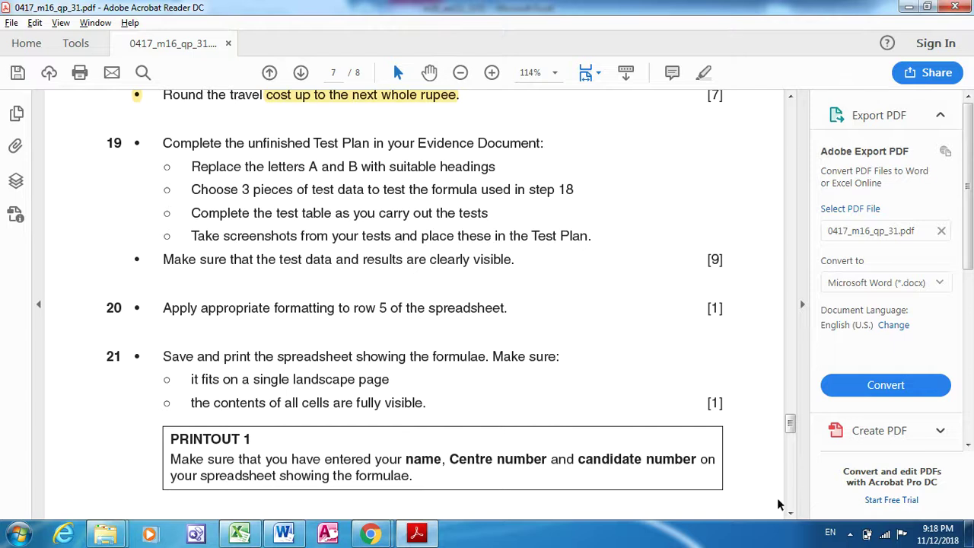
{"action": "left_click", "coordinate": [790, 513]}
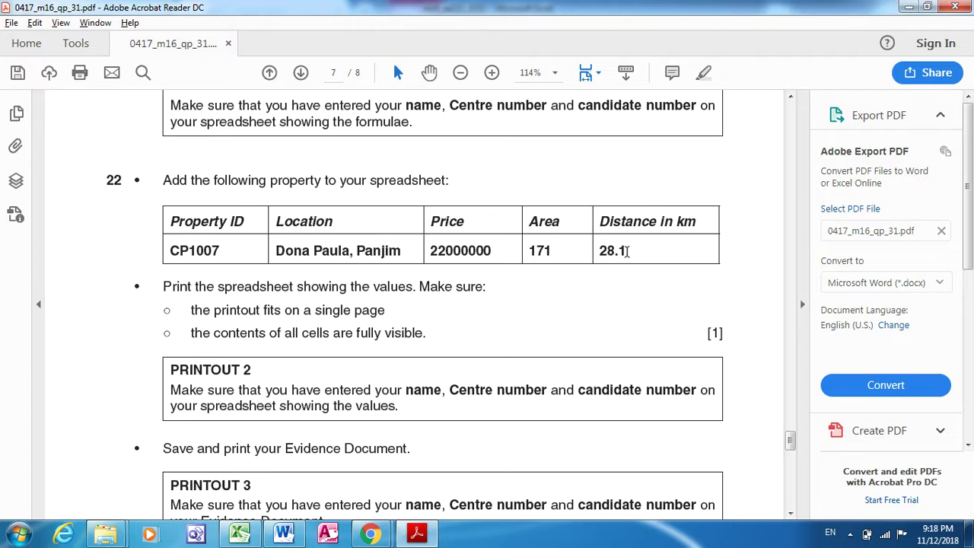
{"action": "key", "text": "alt+Tab"}
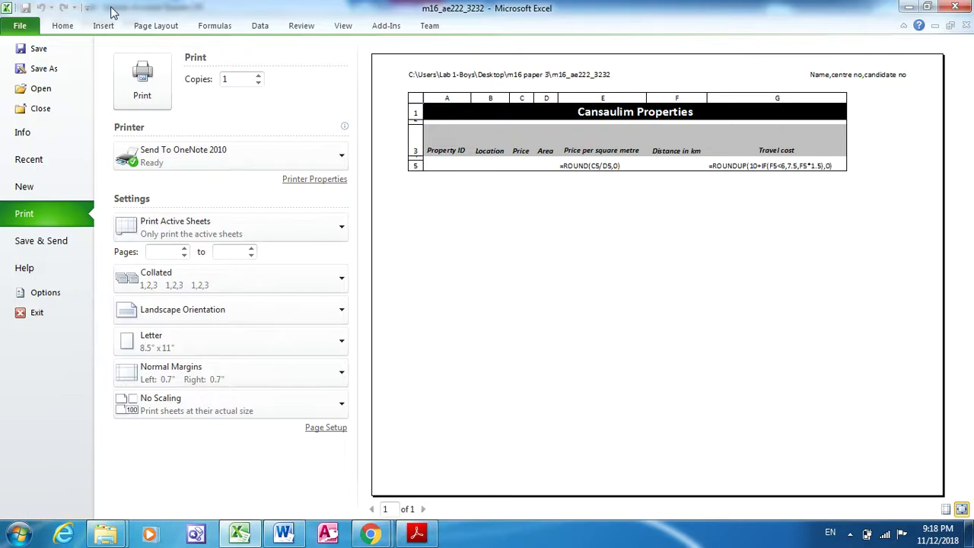
Step: Leave the print preview, display the cell values instead of the formulas, and auto-fit all column widths
{"action": "left_click", "coordinate": [61, 25]}
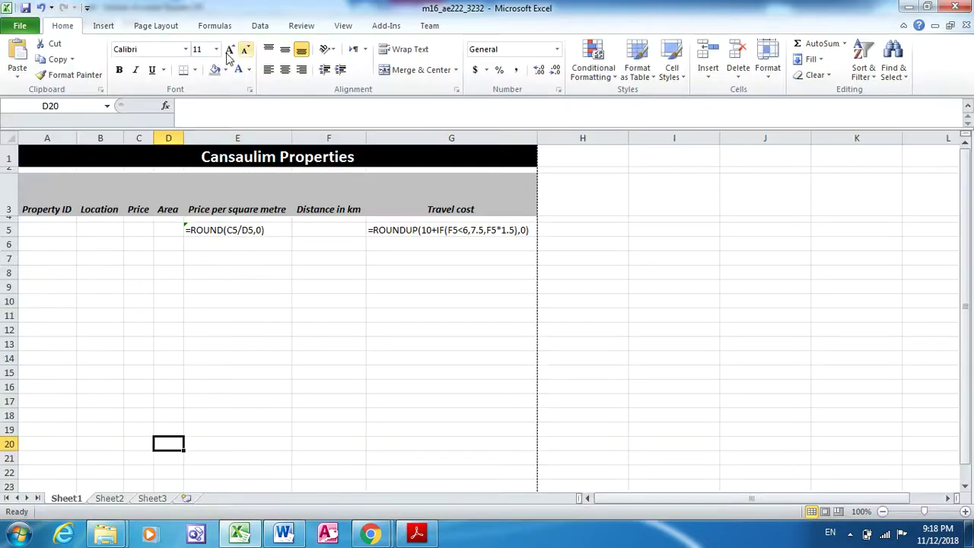
{"action": "left_click", "coordinate": [201, 28]}
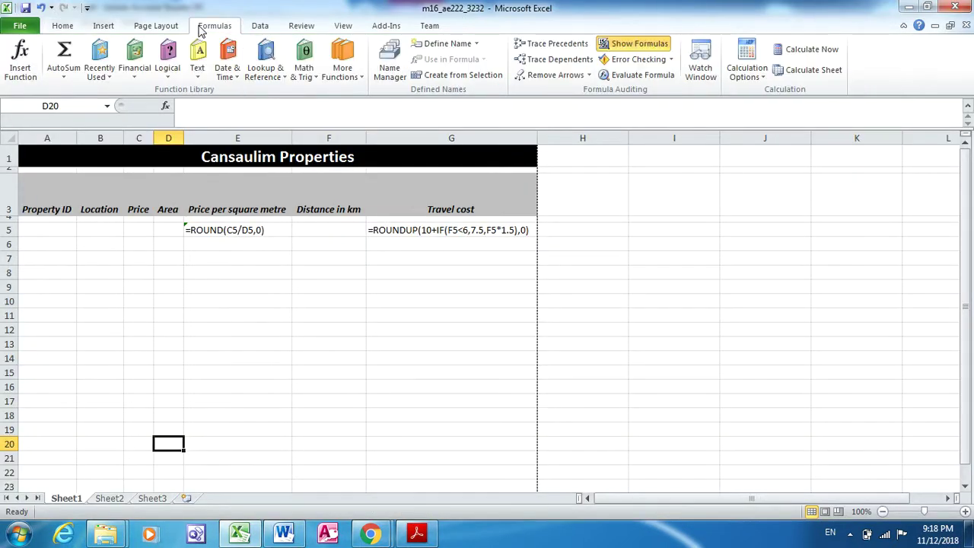
{"action": "left_click", "coordinate": [645, 46]}
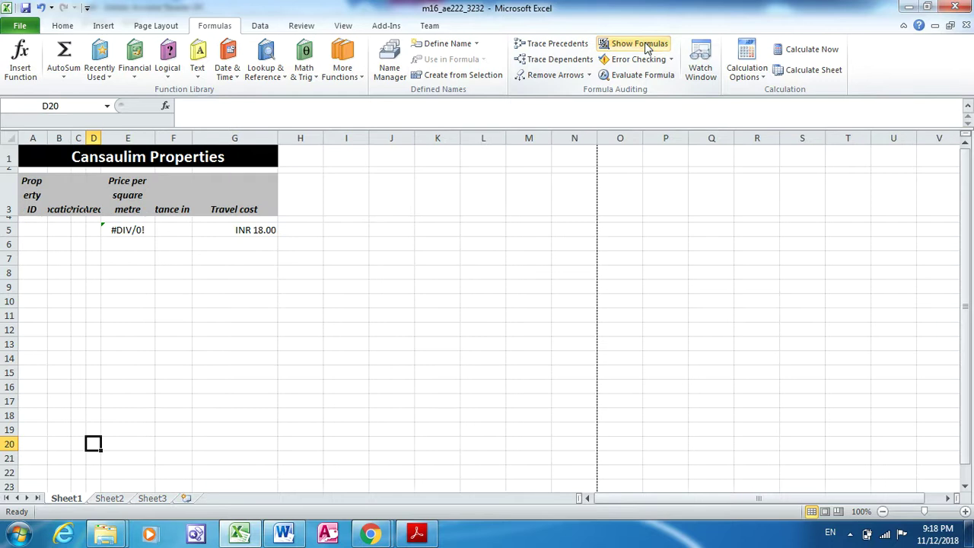
{"action": "left_click", "coordinate": [6, 138]}
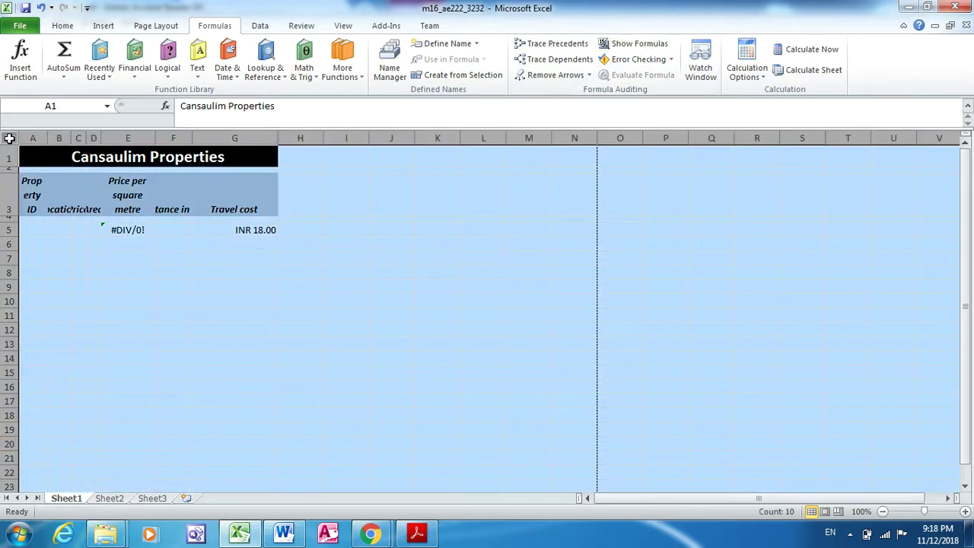
{"action": "double_click", "coordinate": [47, 140]}
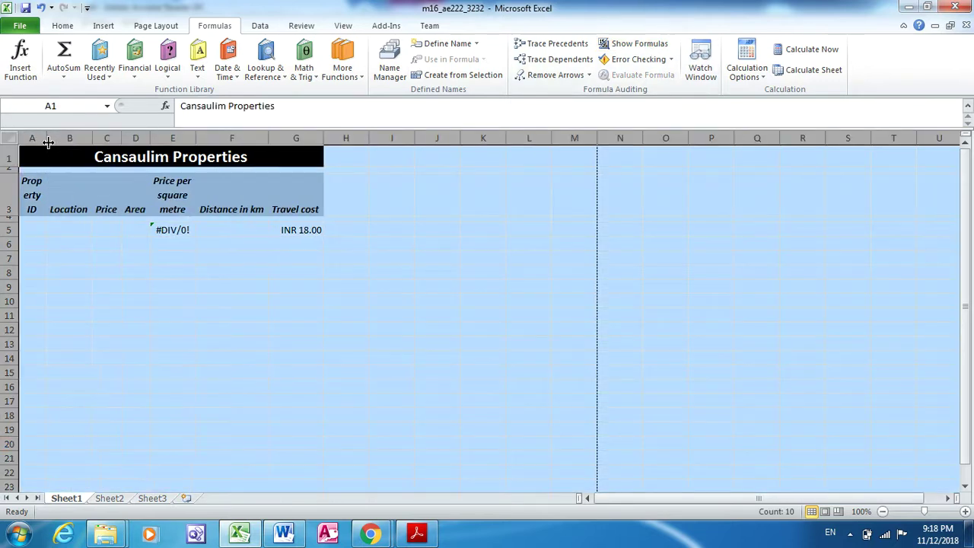
Step: Look up the property ID in question 22 of the Acrobat Reader paper and enter CP1007 in cell A5 in Excel
{"action": "left_click", "coordinate": [30, 230]}
{"action": "key", "text": "alt+Tab"}
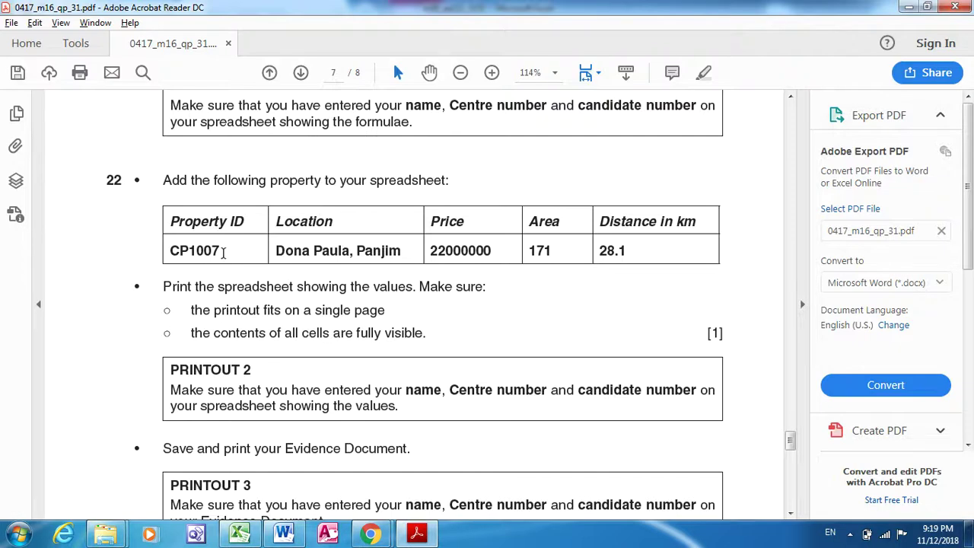
{"action": "key", "text": "alt+Tab"}
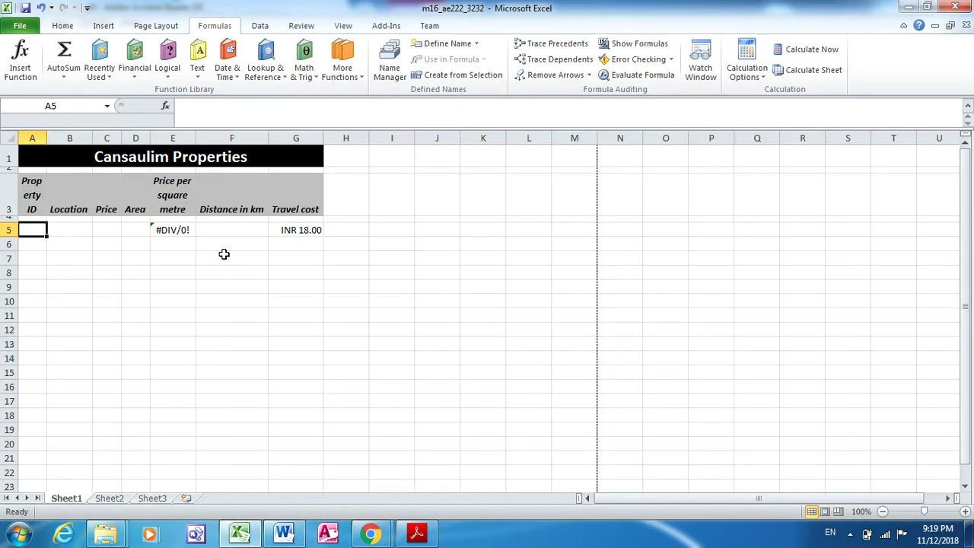
{"action": "type", "text": "CP1007"}
{"action": "key", "text": "Tab"}
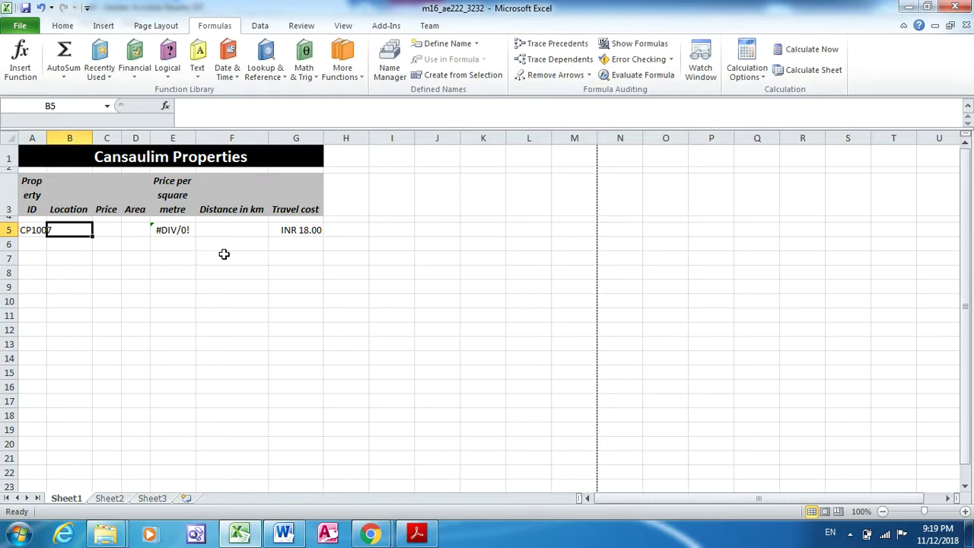
Step: Copy the location "Dona Paula, Panjim" from question 22 in Acrobat Reader into cell B5 of the Excel sheet
{"action": "key", "text": "alt+Tab"}
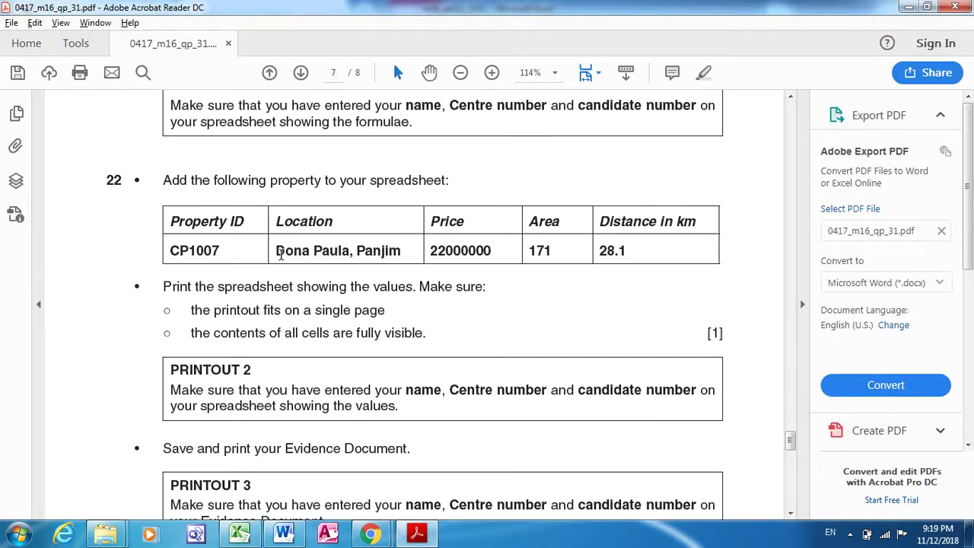
{"action": "left_click_drag", "start_coordinate": [272, 252], "coordinate": [392, 259]}
{"action": "key", "text": "ctrl+c"}
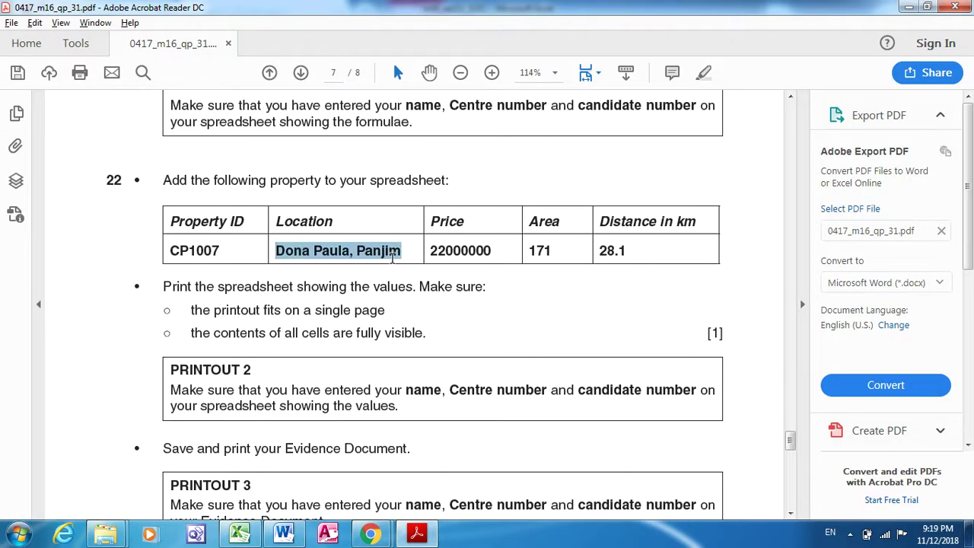
{"action": "key", "text": "alt+Tab"}
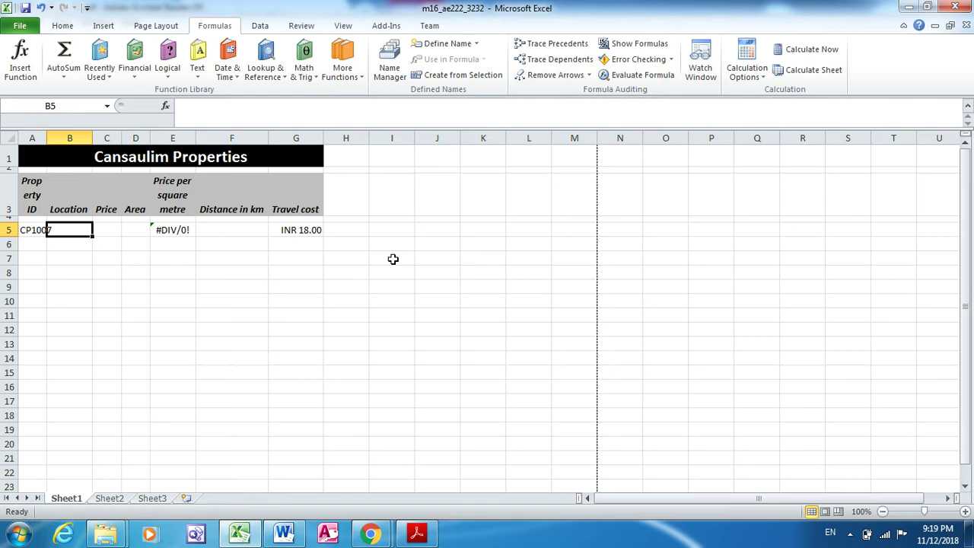
{"action": "double_click", "coordinate": [74, 231]}
{"action": "key", "text": "ctrl+v"}
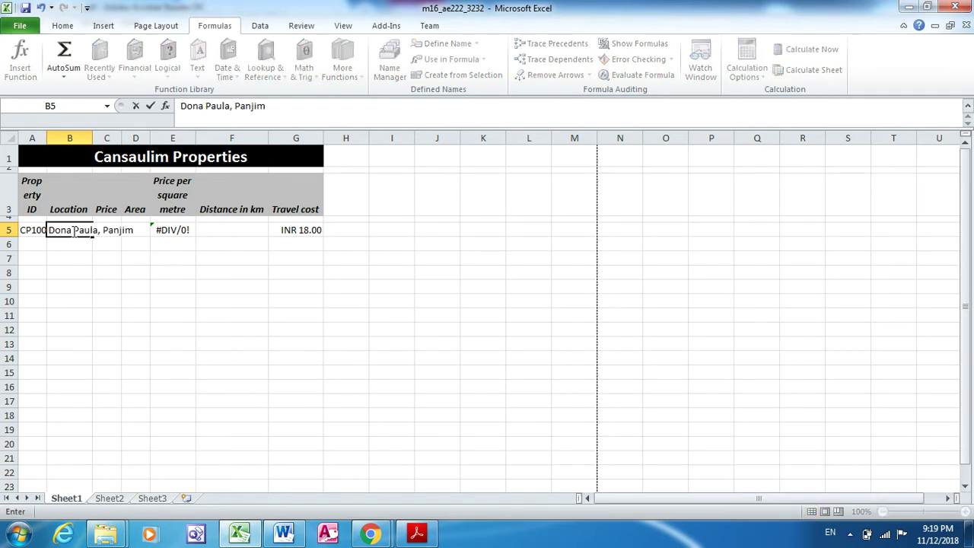
{"action": "key", "text": "Tab"}
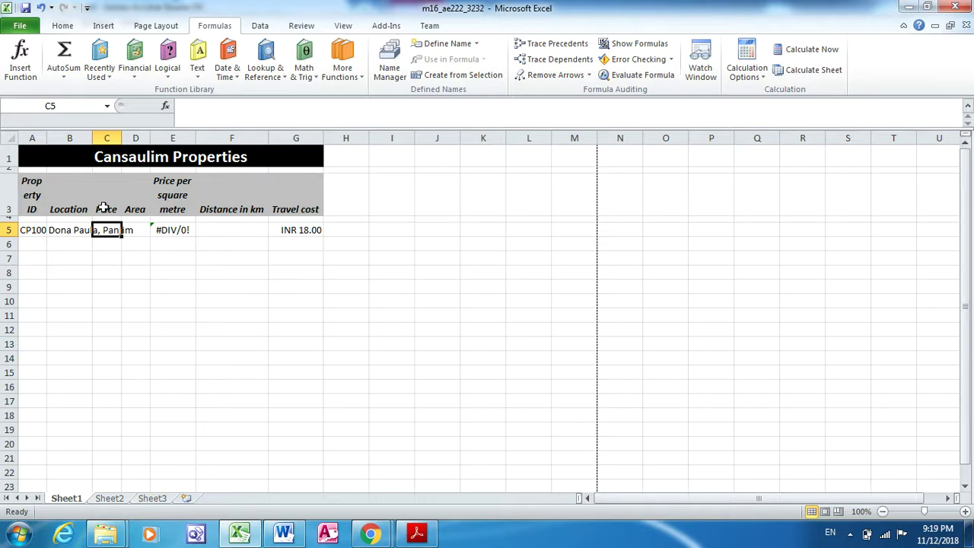
Step: Copy the price 22000000 from question 22 in Acrobat Reader into cell C5 of the Excel sheet
{"action": "key", "text": "alt+Tab"}
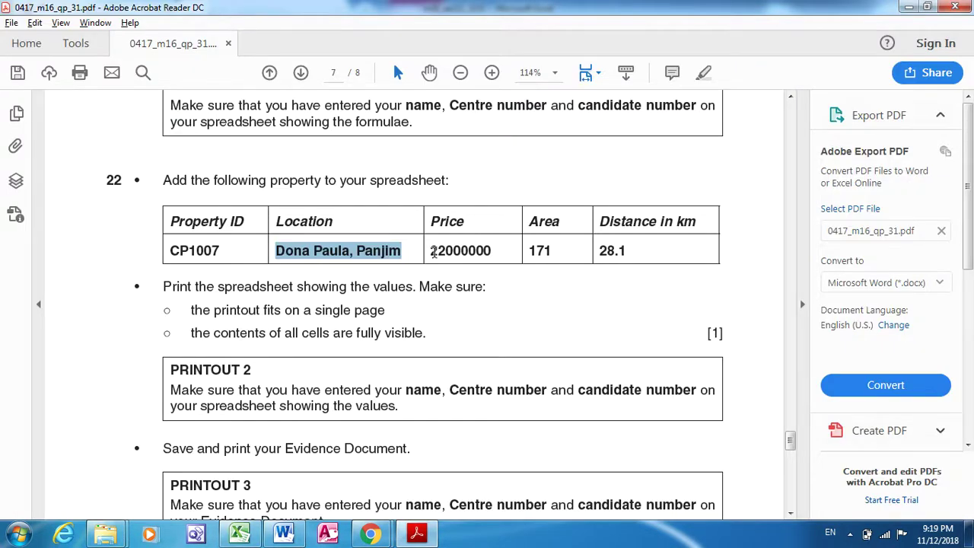
{"action": "left_click_drag", "start_coordinate": [435, 252], "coordinate": [506, 242]}
{"action": "left_click", "coordinate": [502, 245]}
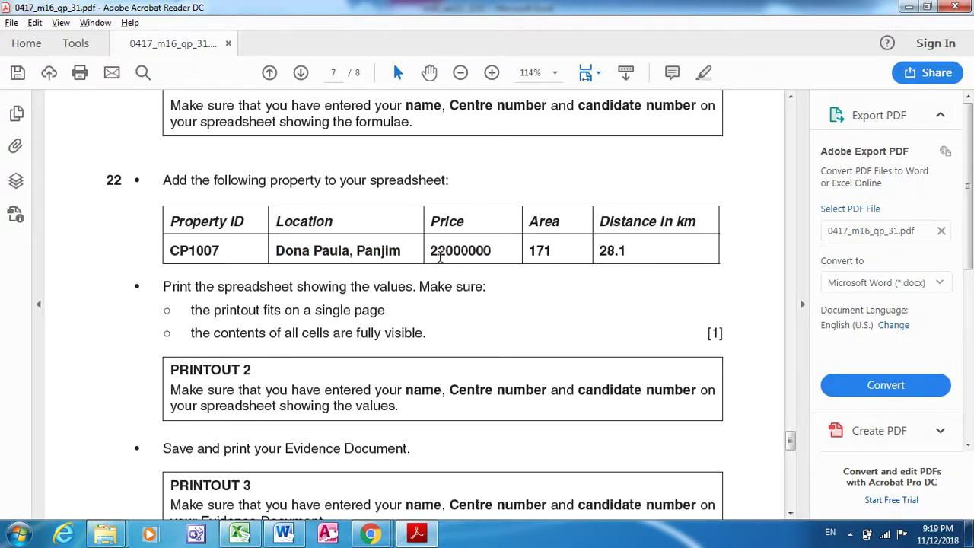
{"action": "left_click_drag", "start_coordinate": [439, 251], "coordinate": [488, 245]}
{"action": "key", "text": "ctrl+c"}
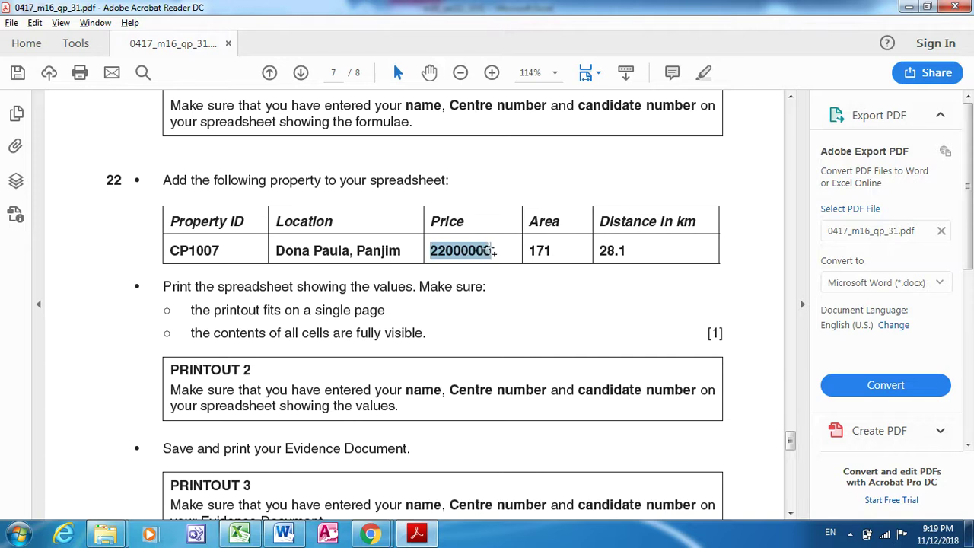
{"action": "key", "text": "alt+Tab"}
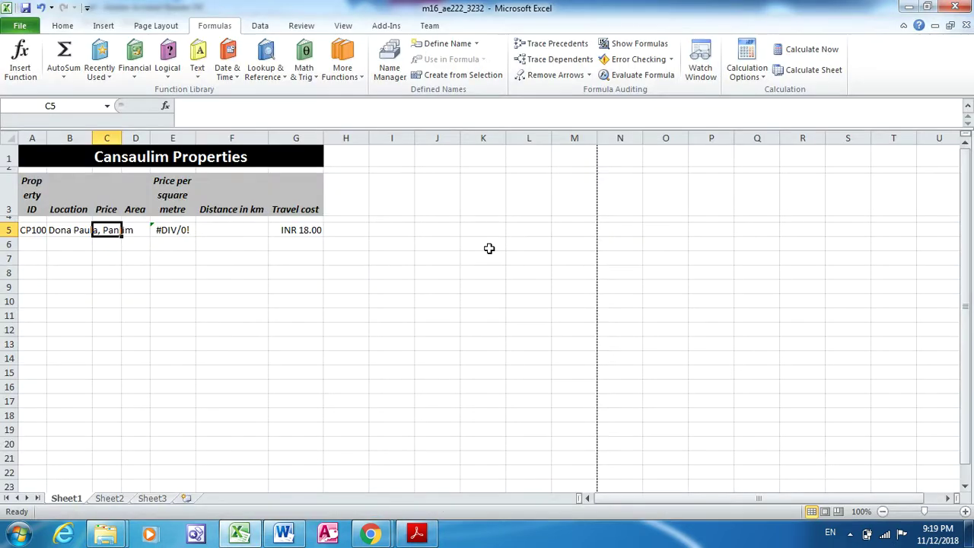
{"action": "double_click", "coordinate": [104, 232]}
{"action": "key", "text": "ctrl+v"}
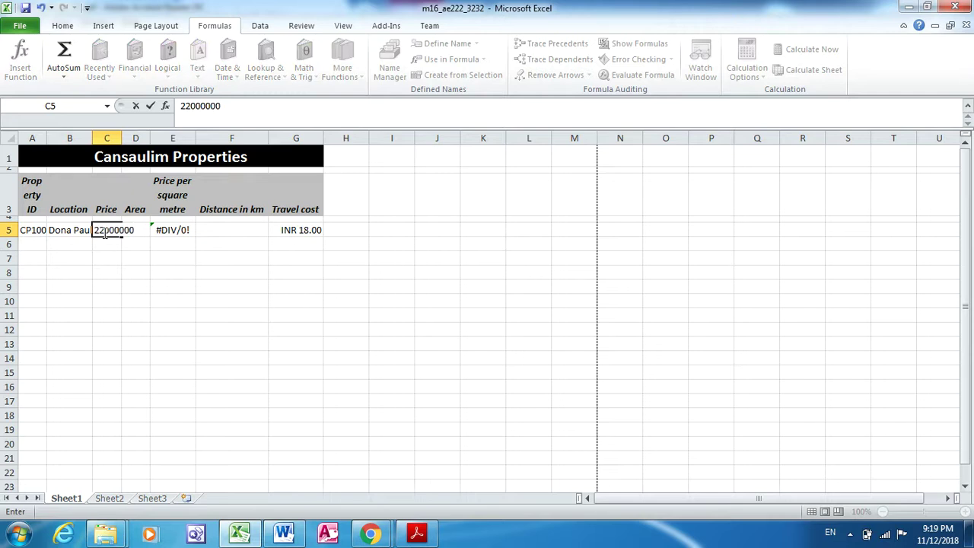
{"action": "key", "text": "Return"}
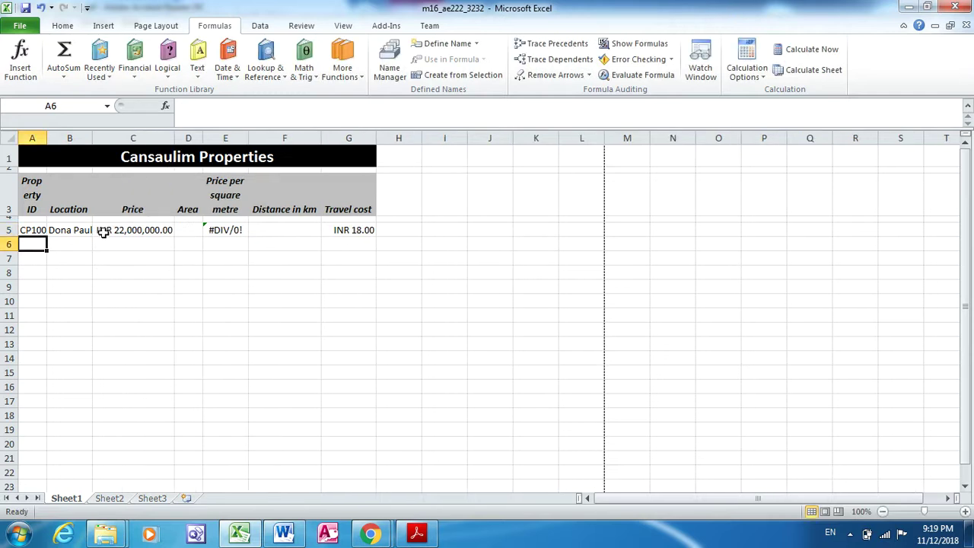
Step: Check the property's area in the Acrobat Reader question paper and enter 171 in cell D5 in Excel
{"action": "key", "text": "alt+Tab"}
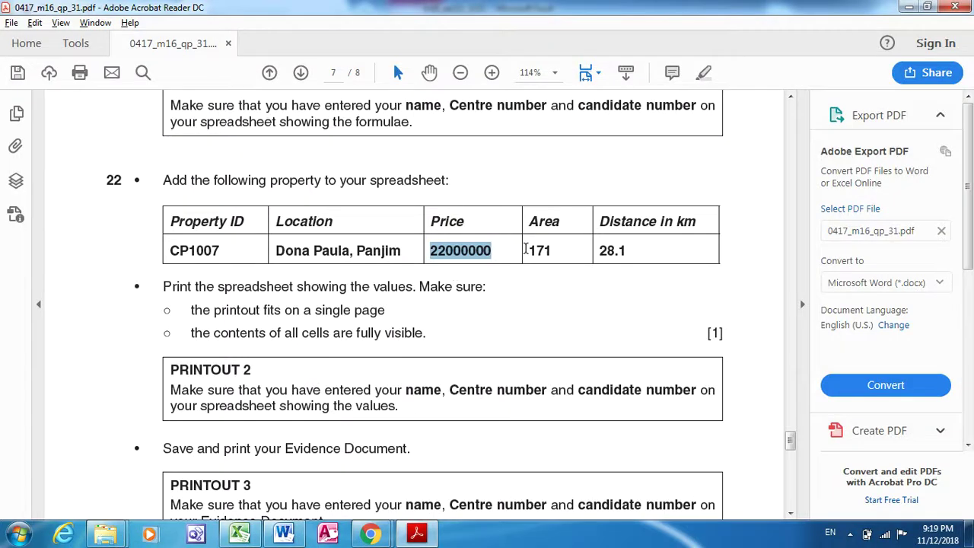
{"action": "key", "text": "alt+Tab"}
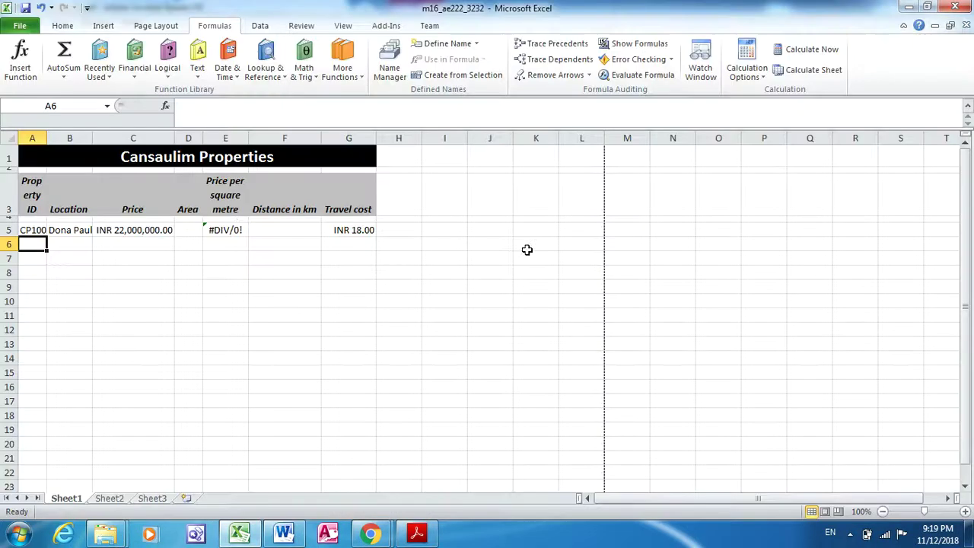
{"action": "left_click", "coordinate": [192, 229]}
{"action": "type", "text": "1"}
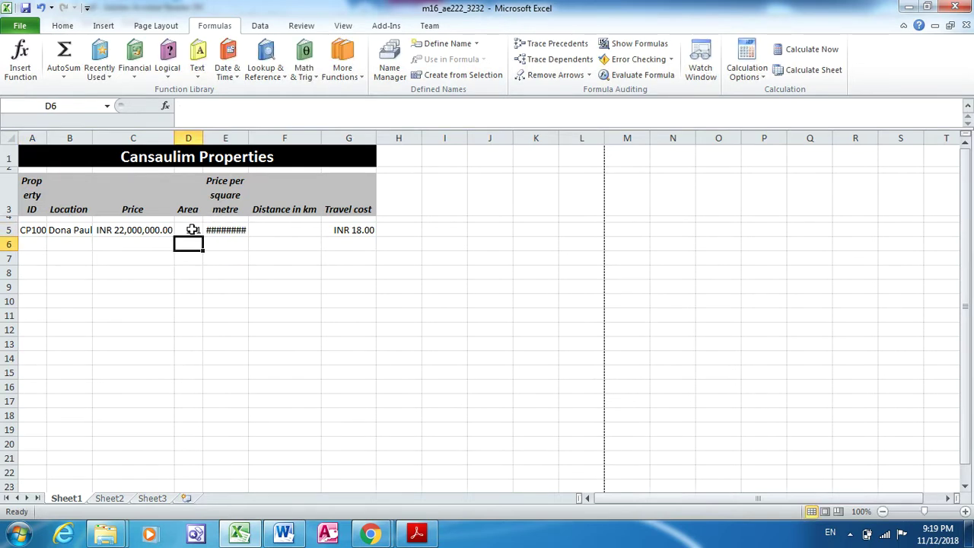
Step: Look up the distance in question 22 of the Acrobat Reader paper and enter 28.1 in cell F5 in Excel
{"action": "key", "text": "alt+Tab"}
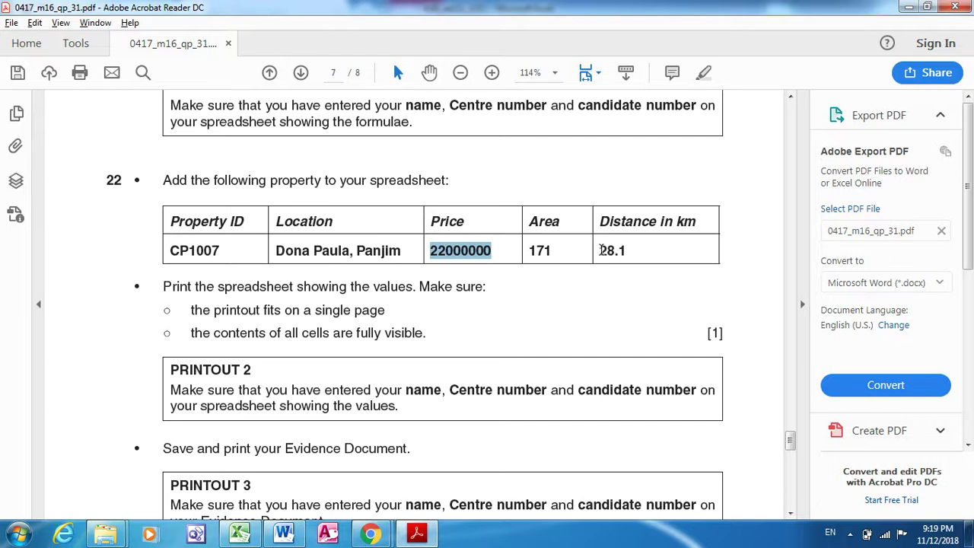
{"action": "key", "text": "alt+Tab"}
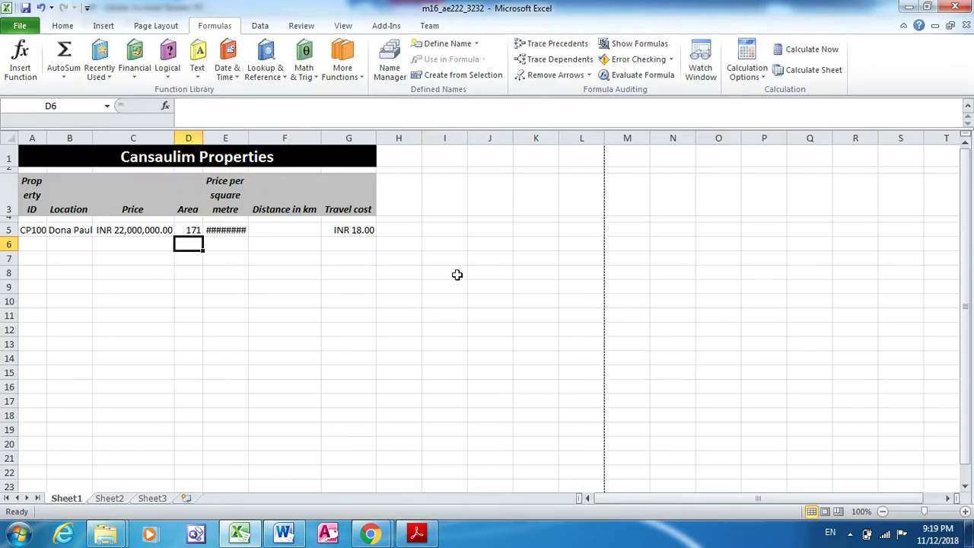
{"action": "left_click", "coordinate": [271, 229]}
{"action": "type", "text": "28"}
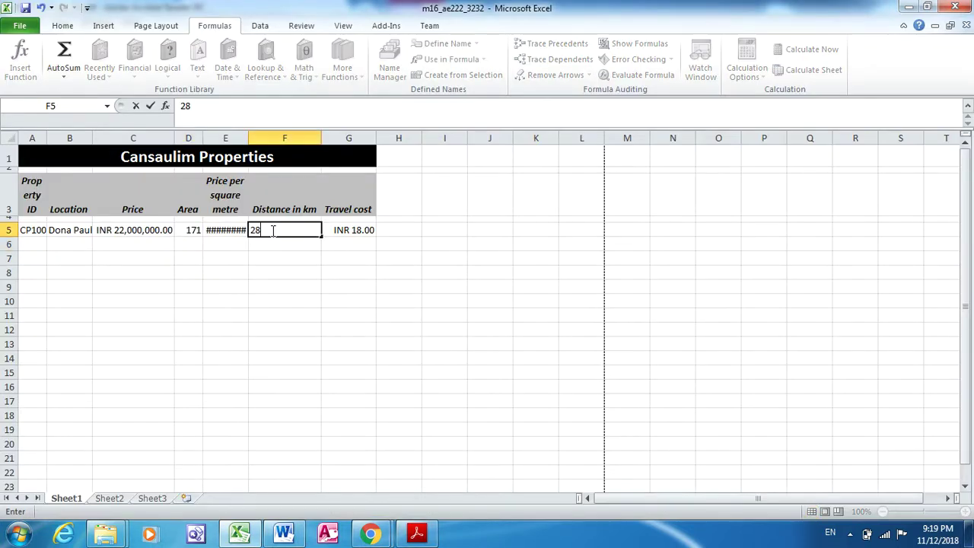
{"action": "type", "text": ".1"}
{"action": "key", "text": "Return"}
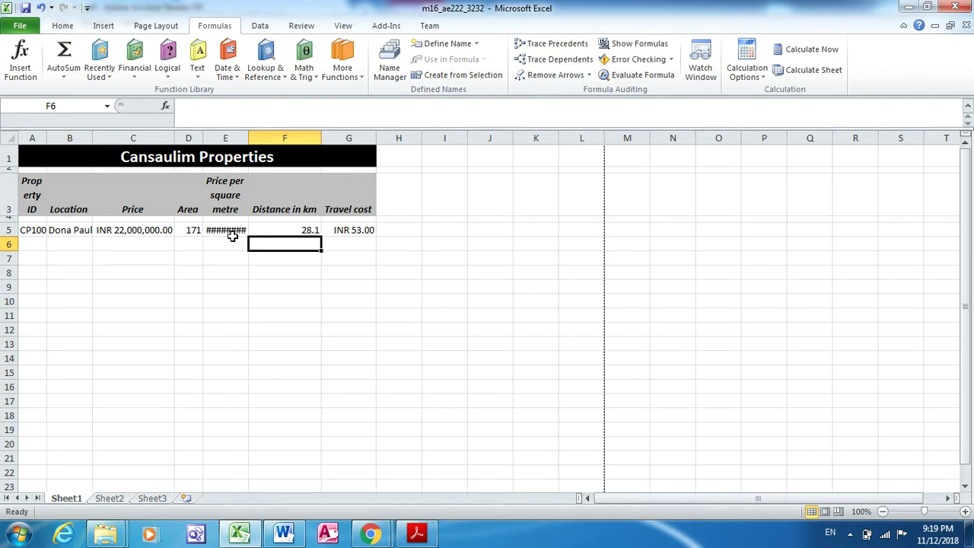
Step: Auto-fit the width of all columns in the sheet to their contents
{"action": "left_click", "coordinate": [19, 134]}
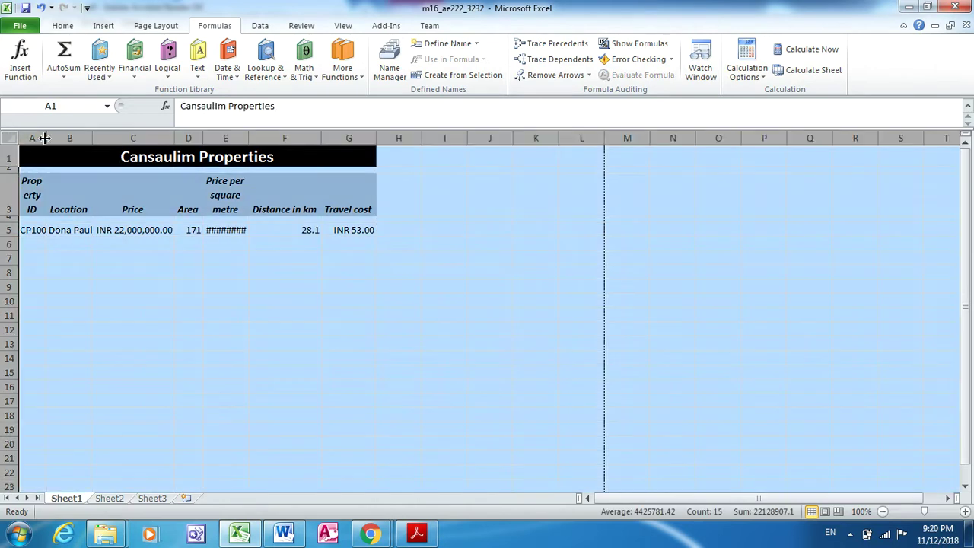
{"action": "double_click", "coordinate": [45, 138]}
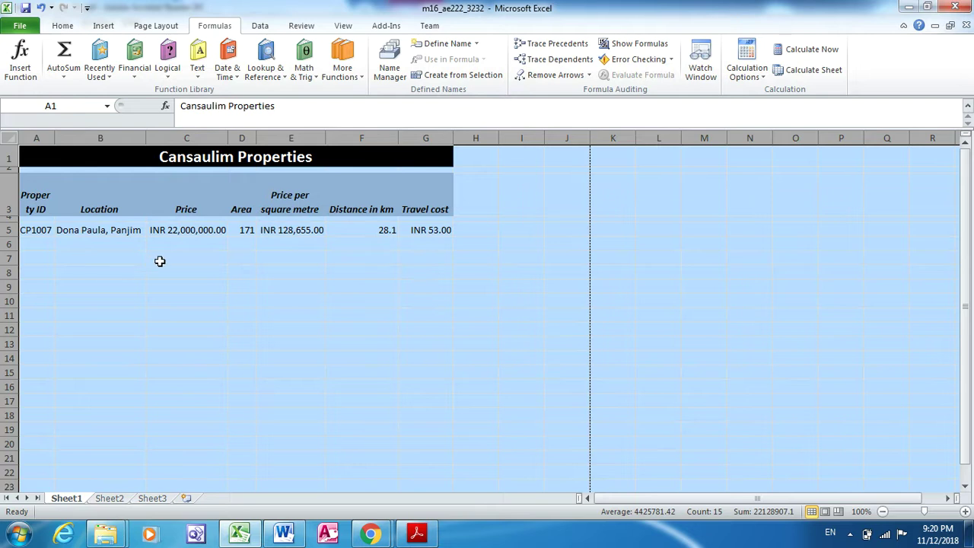
{"action": "left_click", "coordinate": [91, 163]}
Step: Check the printout requirements in the Acrobat Reader paper and widen column A in Excel to fit the word "Property" on one line
{"action": "key", "text": "alt+Tab"}
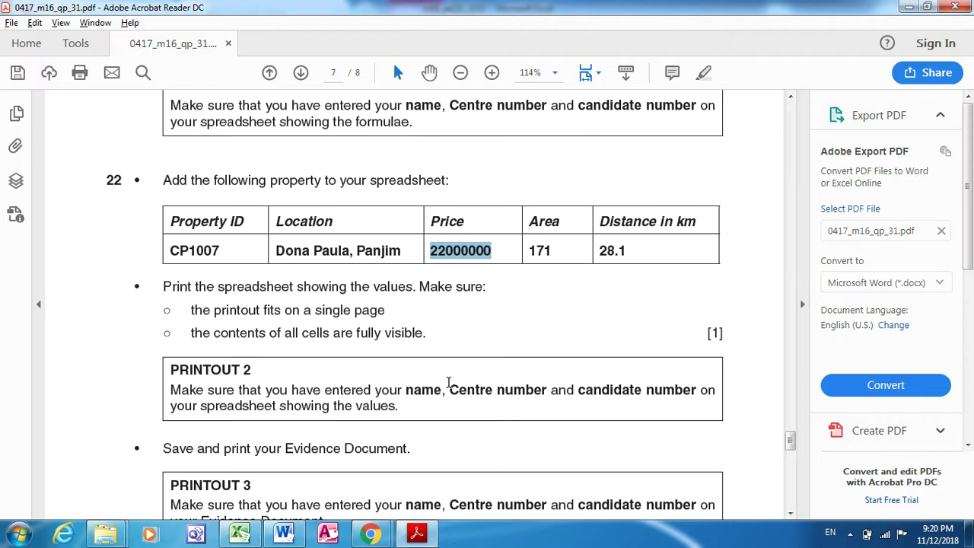
{"action": "key", "text": "alt+Tab"}
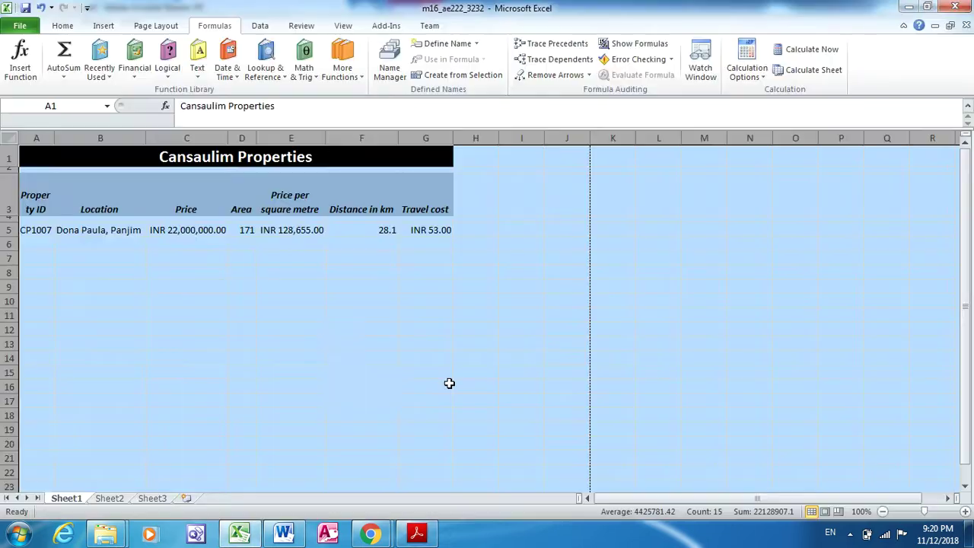
{"action": "left_click", "coordinate": [449, 383]}
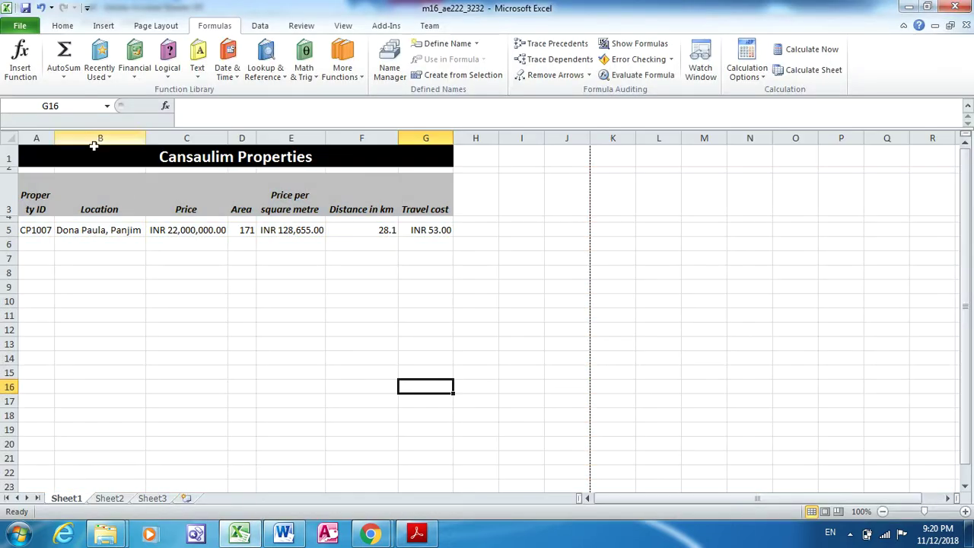
{"action": "left_click_drag", "start_coordinate": [53, 135], "coordinate": [63, 137]}
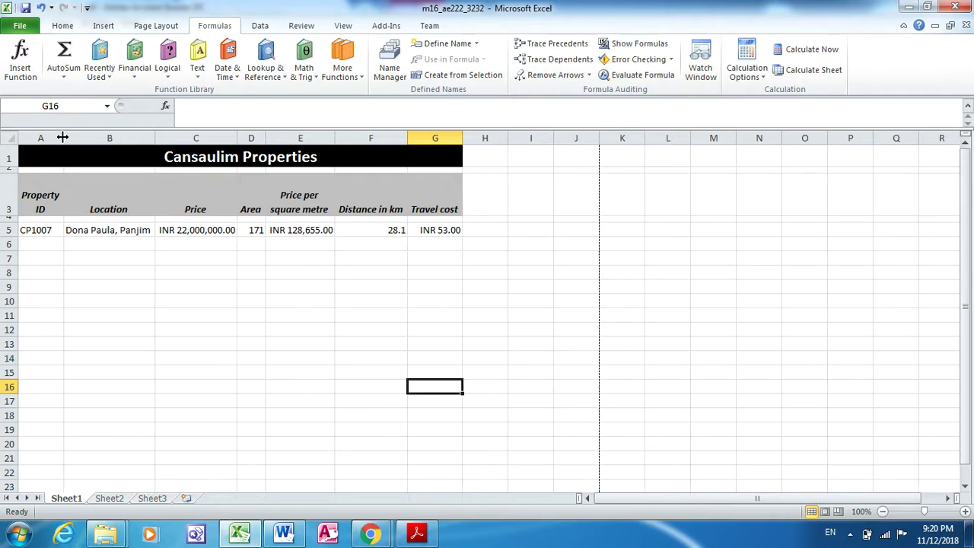
Step: Preview the values printout in Excel and review the remaining printout instructions of question 22 in Acrobat Reader
{"action": "left_click", "coordinate": [20, 25]}
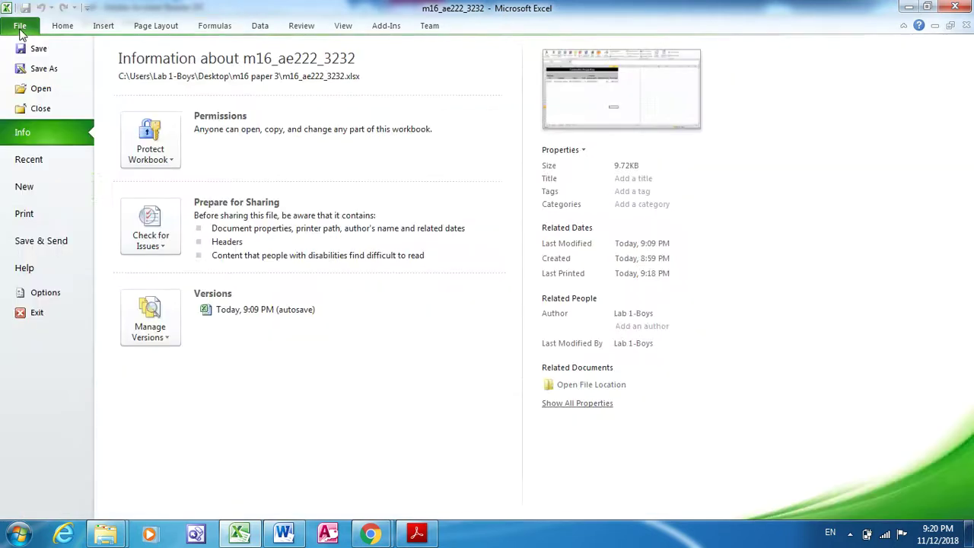
{"action": "left_click", "coordinate": [27, 215]}
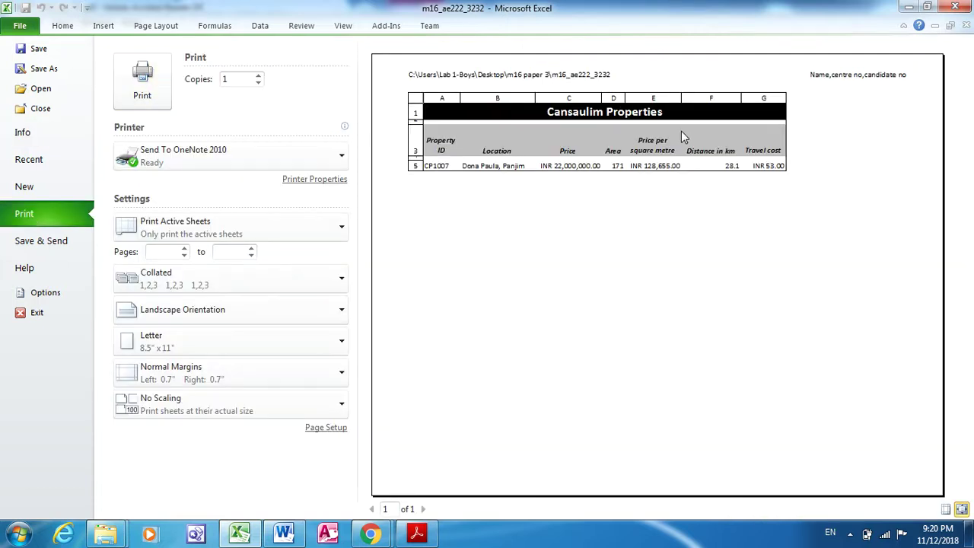
{"action": "key", "text": "alt+Tab"}
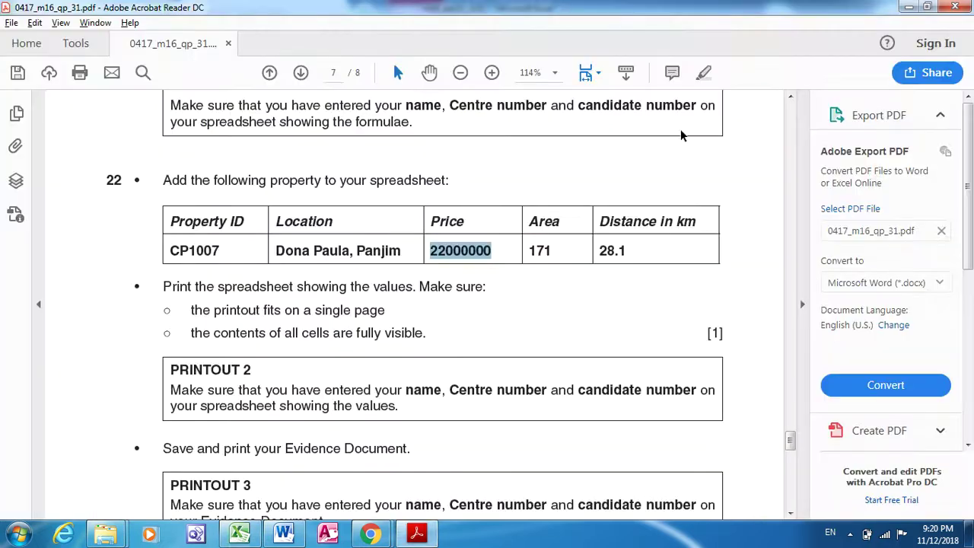
{"action": "left_click", "coordinate": [792, 515]}
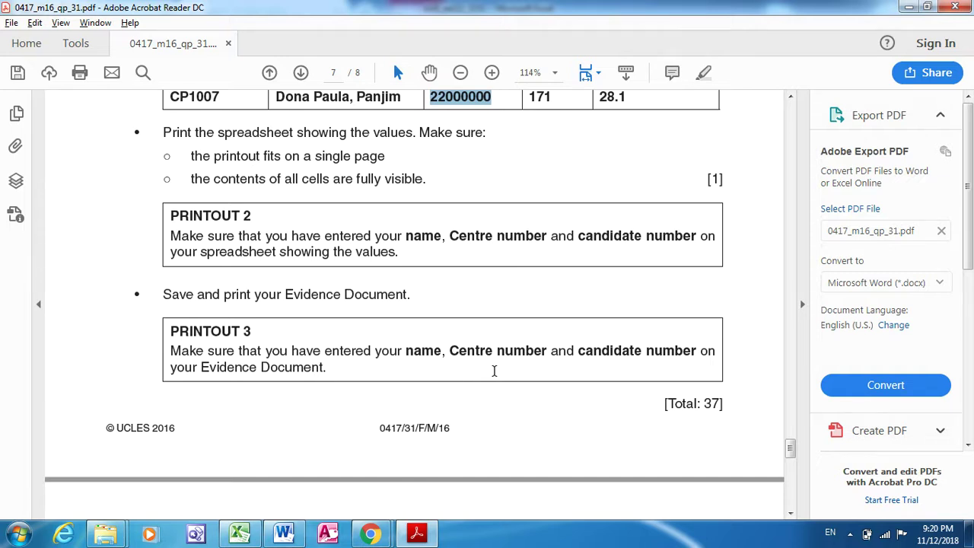
{"action": "left_click", "coordinate": [789, 512]}
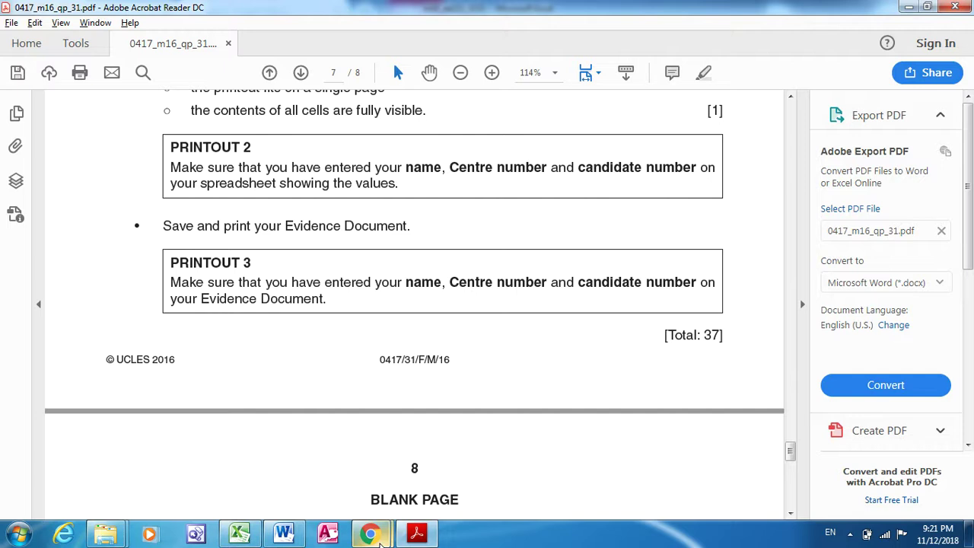
{"action": "mouse_move", "coordinate": [370, 533]}
{"action": "left_click", "coordinate": [468, 483]}
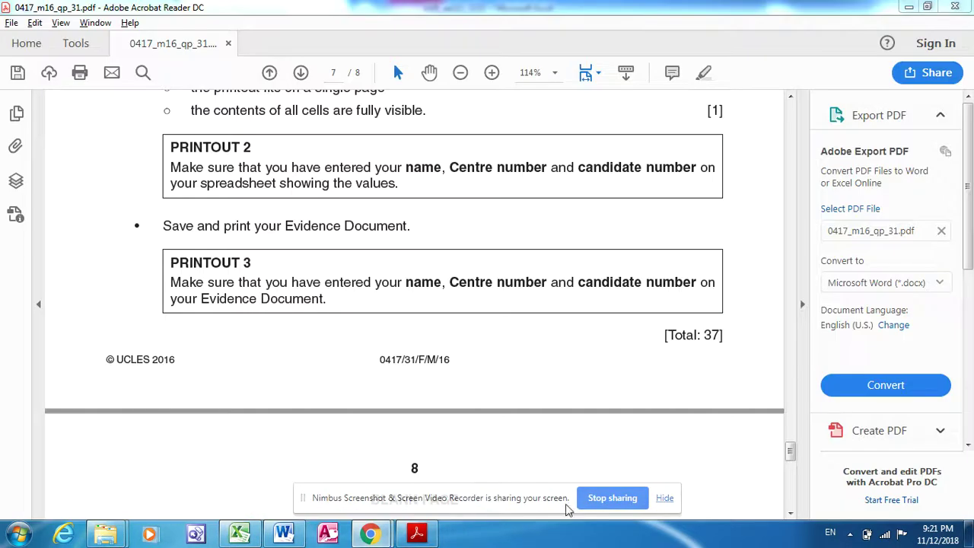